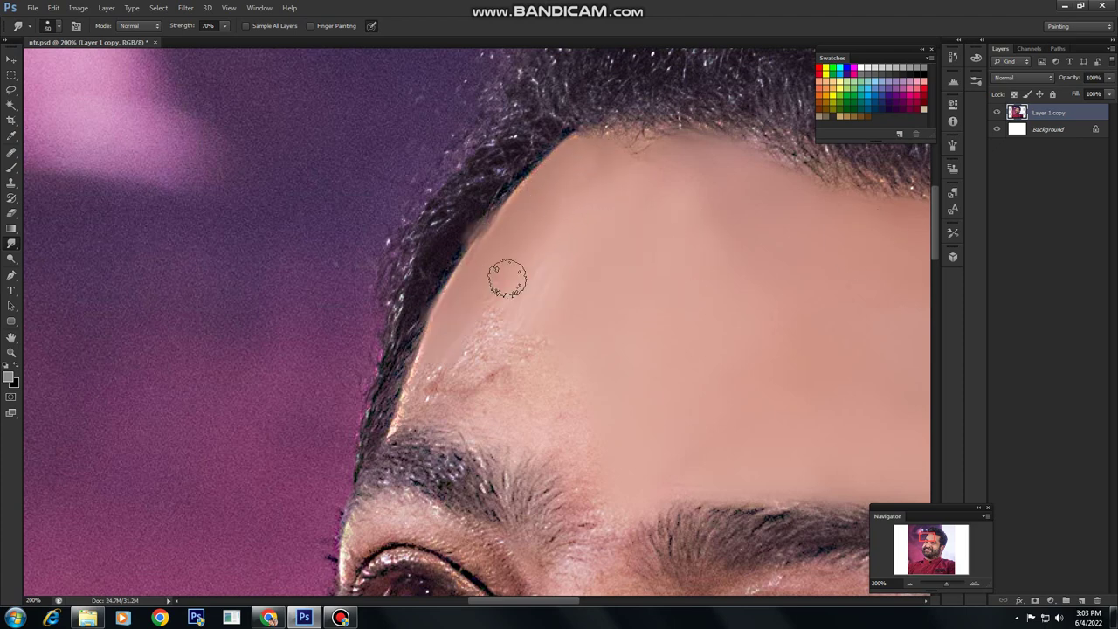
# Smudge the rough skin above the eyebrow at the temple and blend it into the rest of the forehead.
pyautogui.press(']')
pyautogui.press(']')
pyautogui.moveTo(559, 359)
pyautogui.mouseDown()
pyautogui.moveTo(549, 434)
pyautogui.moveTo(481, 387)
pyautogui.moveTo(414, 399)
pyautogui.moveTo(525, 420)
pyautogui.mouseUp()
pyautogui.press('[')
pyautogui.moveTo(590, 371); pyautogui.dragTo(518, 379)
pyautogui.moveTo(481, 275)
pyautogui.mouseDown()
pyautogui.moveTo(396, 325)
pyautogui.moveTo(422, 356)
pyautogui.mouseUp()
pyautogui.moveTo(785, 460)
pyautogui.mouseDown()
pyautogui.moveTo(503, 299)
pyautogui.moveTo(619, 364)
pyautogui.moveTo(562, 332)
pyautogui.mouseUp()
pyautogui.moveTo(675, 320)
pyautogui.mouseDown()
pyautogui.moveTo(701, 440)
pyautogui.moveTo(687, 436)
pyautogui.moveTo(674, 497)
pyautogui.mouseUp()
pyautogui.moveTo(733, 546); pyautogui.dragTo(614, 374)
pyautogui.moveTo(699, 415)
pyautogui.mouseDown()
pyautogui.moveTo(684, 452)
pyautogui.moveTo(611, 402)
pyautogui.mouseUp()
pyautogui.moveTo(622, 489); pyautogui.dragTo(643, 334)
pyautogui.moveTo(655, 365)
pyautogui.mouseDown()
pyautogui.moveTo(676, 407)
pyautogui.moveTo(579, 397)
pyautogui.moveTo(463, 416)
pyautogui.moveTo(556, 369)
pyautogui.moveTo(582, 392)
pyautogui.moveTo(444, 472)
pyautogui.moveTo(467, 557)
pyautogui.moveTo(492, 457)
pyautogui.moveTo(594, 428)
pyautogui.moveTo(607, 364)
pyautogui.moveTo(646, 414)
pyautogui.mouseUp()
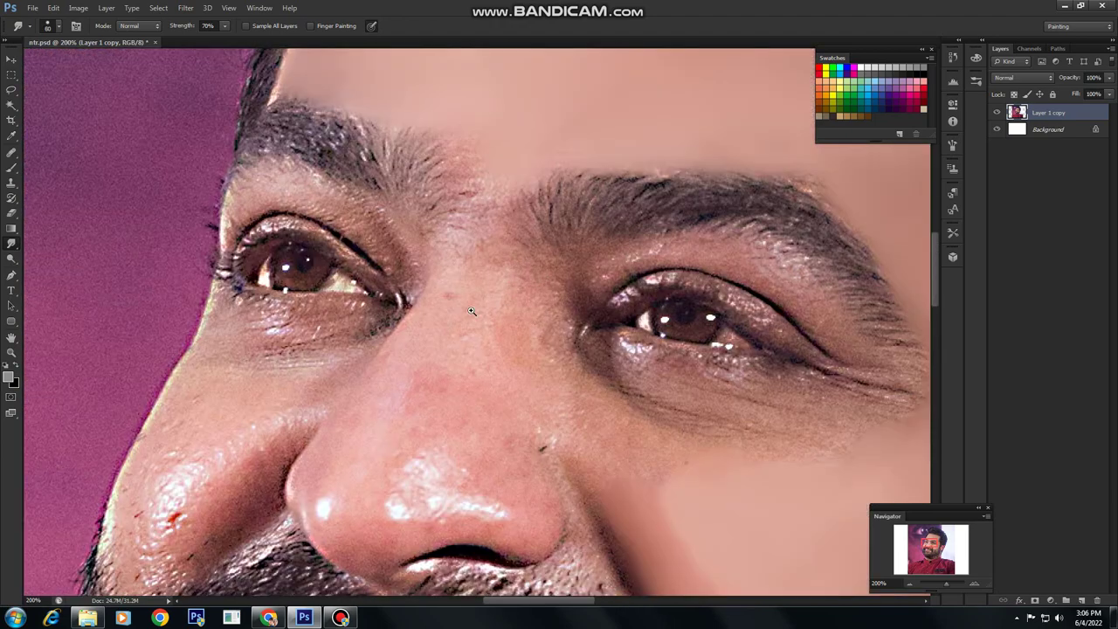
# Reduce the Smudge brush to size 40 and blend the skin along the bridge of the nose.
pyautogui.hotkey('ctrl', '+')
pyautogui.press('[')
pyautogui.press('[')
pyautogui.press('[')
pyautogui.press('[')
pyautogui.press('space')
pyautogui.moveTo(564, 215)
pyautogui.mouseDown()
pyautogui.moveTo(561, 284)
pyautogui.moveTo(571, 237)
pyautogui.mouseUp()
pyautogui.moveTo(569, 265)
pyautogui.mouseDown()
pyautogui.moveTo(522, 347)
pyautogui.moveTo(493, 316)
pyautogui.moveTo(577, 290)
pyautogui.moveTo(597, 187)
pyautogui.mouseUp()
pyautogui.press('space')
pyautogui.moveTo(479, 351); pyautogui.dragTo(485, 281)
pyautogui.moveTo(396, 402); pyautogui.dragTo(430, 332)
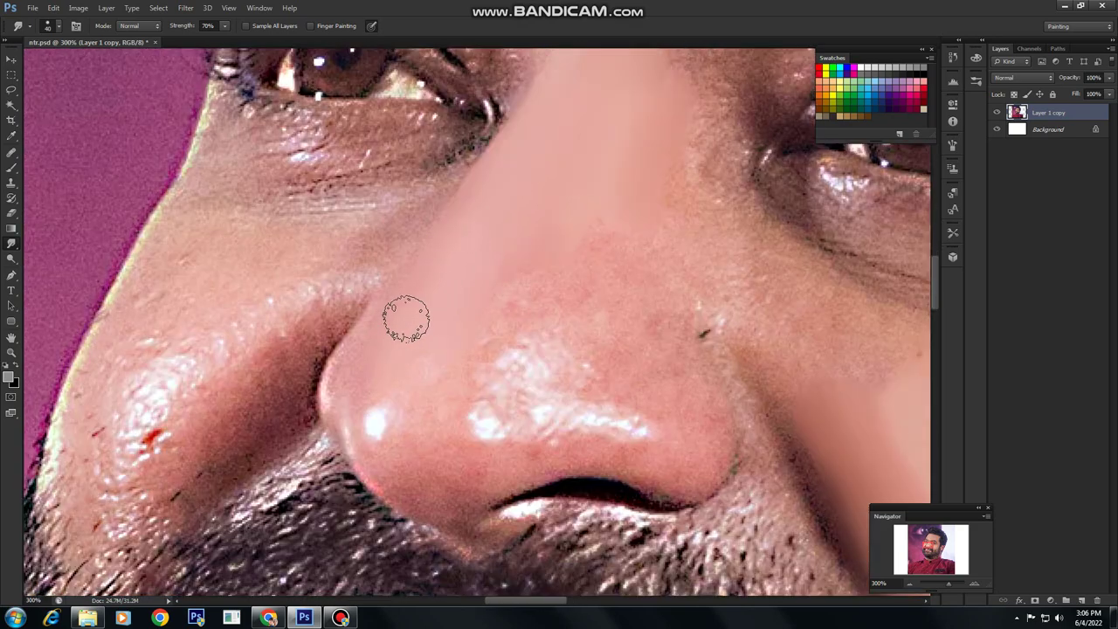
# Smudge the sides and tip of the nose, shaping its grainy highlights into smooth glossy streaks.
pyautogui.scroll(3, 612, 254)
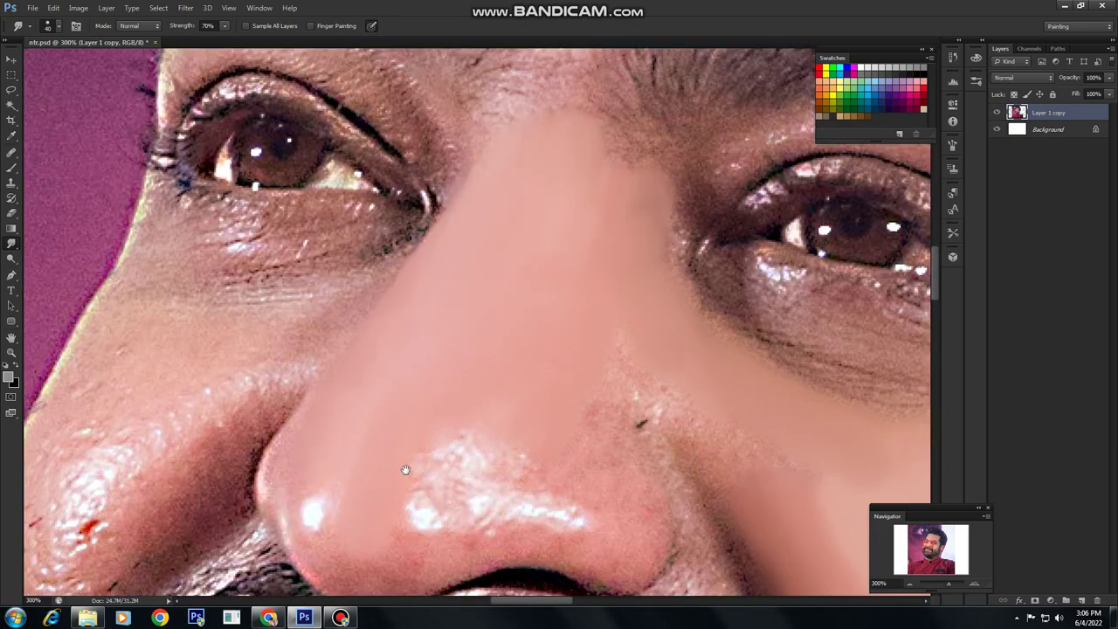
pyautogui.scroll(-2, 404, 466)
pyautogui.moveTo(551, 427)
pyautogui.mouseDown()
pyautogui.moveTo(480, 423)
pyautogui.moveTo(501, 384)
pyautogui.moveTo(465, 368)
pyautogui.moveTo(438, 391)
pyautogui.mouseUp()
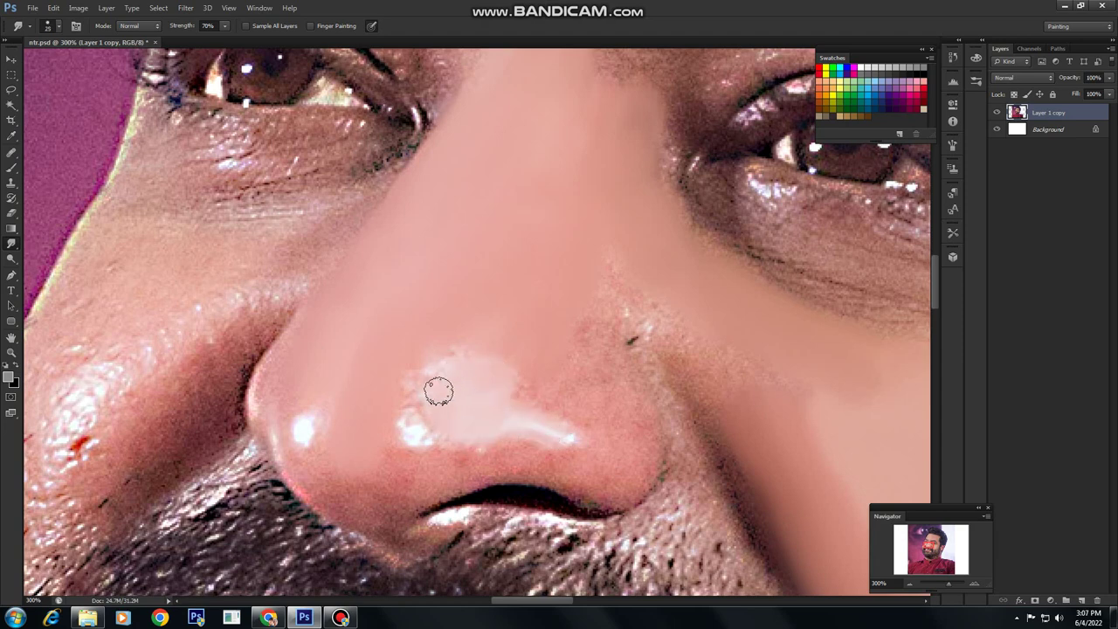
pyautogui.moveTo(453, 350)
pyautogui.mouseDown()
pyautogui.moveTo(430, 409)
pyautogui.moveTo(406, 395)
pyautogui.moveTo(437, 413)
pyautogui.moveTo(399, 374)
pyautogui.moveTo(420, 398)
pyautogui.moveTo(501, 321)
pyautogui.moveTo(492, 371)
pyautogui.moveTo(508, 353)
pyautogui.moveTo(467, 358)
pyautogui.moveTo(503, 362)
pyautogui.mouseUp()
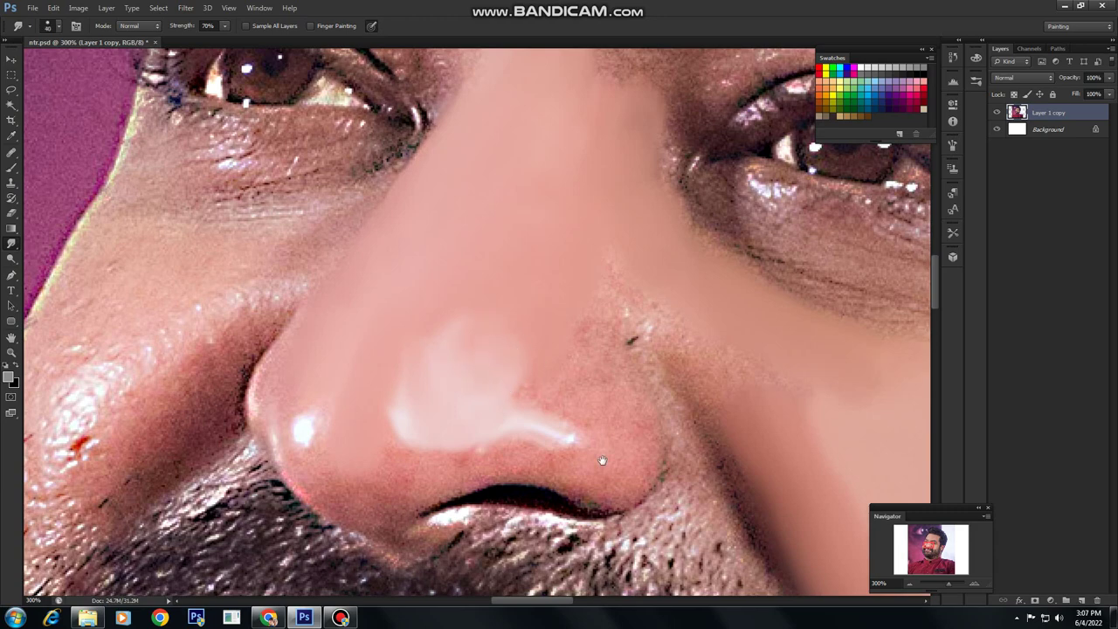
pyautogui.moveTo(602, 461); pyautogui.dragTo(628, 413)
pyautogui.press('[')
pyautogui.moveTo(537, 390); pyautogui.dragTo(606, 393)
pyautogui.moveTo(452, 340); pyautogui.dragTo(507, 392)
pyautogui.press(']')
pyautogui.moveTo(399, 439)
pyautogui.mouseDown()
pyautogui.moveTo(419, 422)
pyautogui.moveTo(399, 443)
pyautogui.moveTo(420, 494)
pyautogui.moveTo(463, 524)
pyautogui.moveTo(490, 466)
pyautogui.moveTo(468, 498)
pyautogui.moveTo(447, 487)
pyautogui.moveTo(707, 487)
pyautogui.moveTo(684, 382)
pyautogui.moveTo(637, 364)
pyautogui.moveTo(609, 392)
pyautogui.moveTo(717, 429)
pyautogui.moveTo(658, 332)
pyautogui.moveTo(607, 308)
pyautogui.moveTo(716, 404)
pyautogui.mouseUp()
pyautogui.moveTo(574, 429)
pyautogui.mouseDown()
pyautogui.moveTo(595, 397)
pyautogui.moveTo(582, 383)
pyautogui.mouseUp()
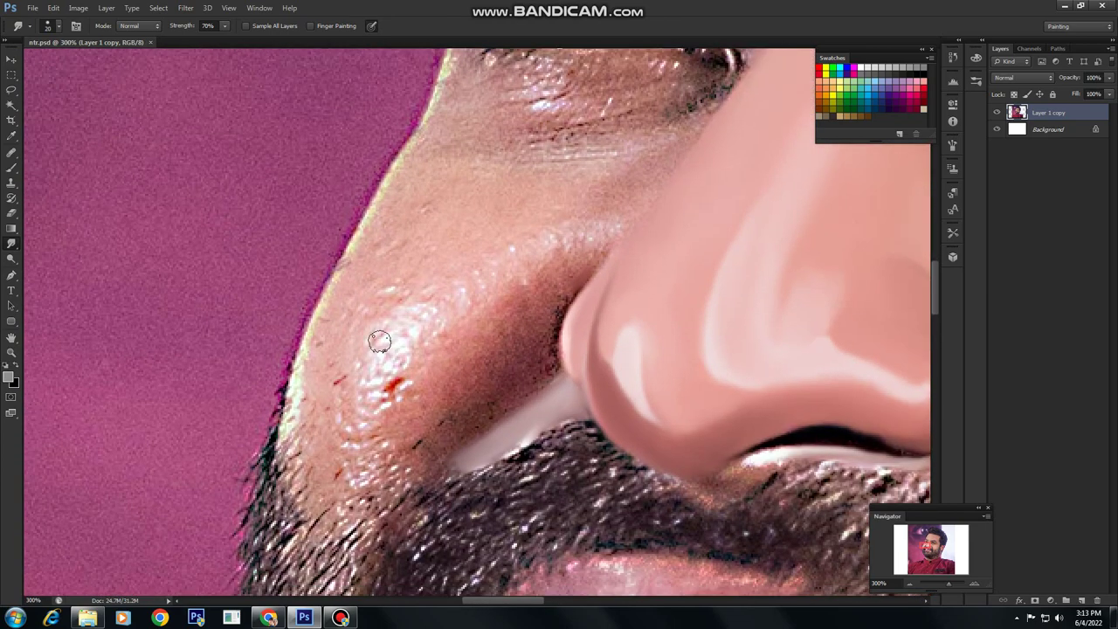
# Smudge the cheek beside the nose, blending the red blemish and bright specks into a soft highlight.
pyautogui.moveTo(375, 337)
pyautogui.mouseDown()
pyautogui.moveTo(414, 319)
pyautogui.moveTo(357, 456)
pyautogui.moveTo(366, 485)
pyautogui.mouseUp()
pyautogui.moveTo(380, 279)
pyautogui.mouseDown()
pyautogui.moveTo(332, 337)
pyautogui.moveTo(328, 505)
pyautogui.mouseUp()
pyautogui.moveTo(436, 264)
pyautogui.mouseDown()
pyautogui.moveTo(409, 332)
pyautogui.moveTo(364, 322)
pyautogui.moveTo(339, 292)
pyautogui.moveTo(364, 439)
pyautogui.moveTo(341, 386)
pyautogui.moveTo(474, 359)
pyautogui.mouseUp()
pyautogui.moveTo(521, 327)
pyautogui.mouseDown()
pyautogui.moveTo(419, 434)
pyautogui.moveTo(410, 418)
pyautogui.moveTo(427, 400)
pyautogui.moveTo(505, 365)
pyautogui.moveTo(391, 449)
pyautogui.mouseUp()
pyautogui.scroll(-1, 391, 449)
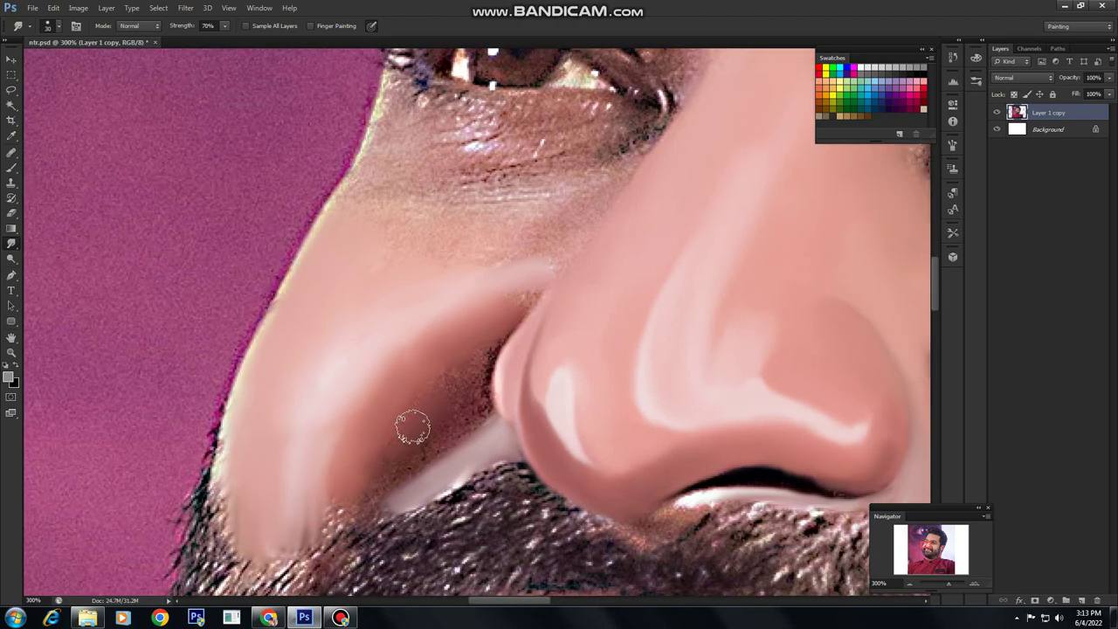
# Smudge the dark smile fold beside the nose and the upper cheek above it into smooth tones.
pyautogui.moveTo(413, 427); pyautogui.dragTo(326, 516)
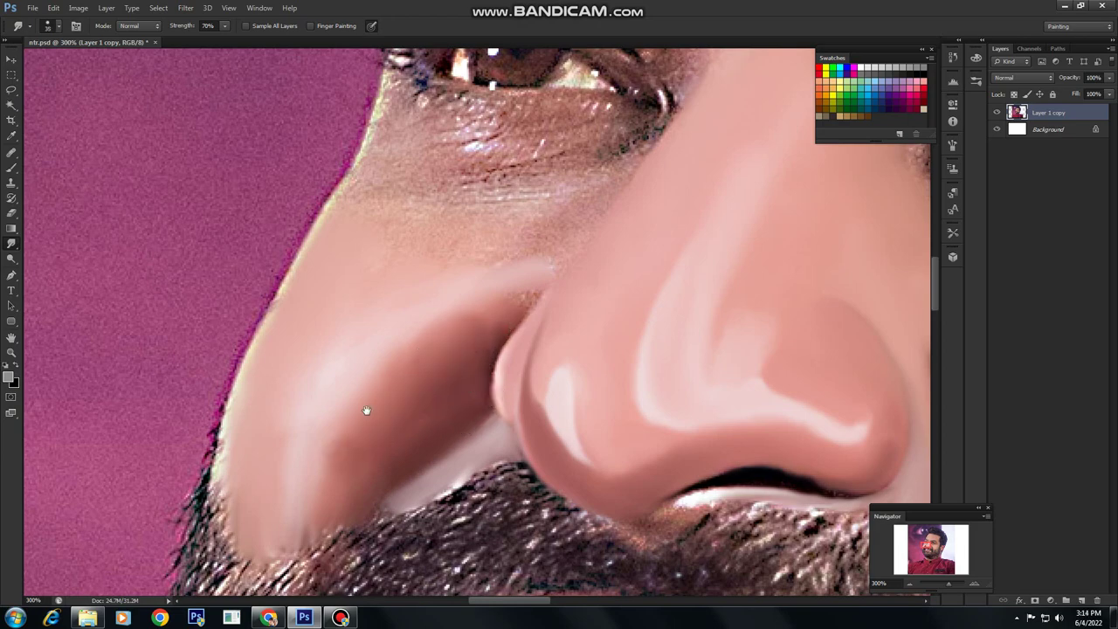
pyautogui.moveTo(367, 407); pyautogui.dragTo(481, 342)
pyautogui.moveTo(419, 403); pyautogui.dragTo(284, 556)
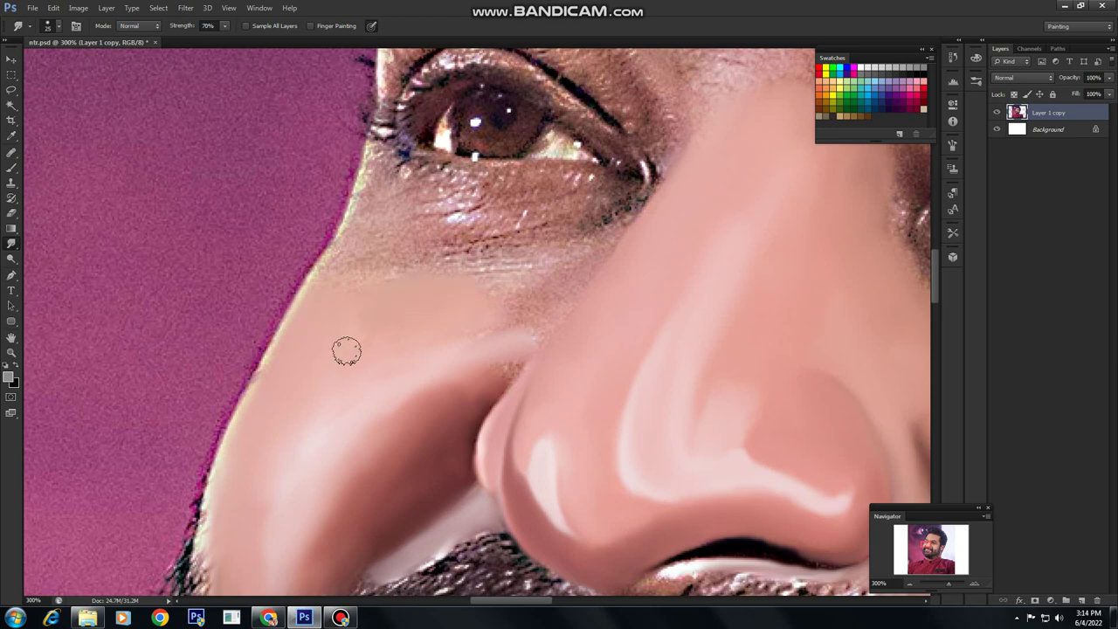
pyautogui.moveTo(450, 322)
pyautogui.mouseDown()
pyautogui.moveTo(356, 361)
pyautogui.moveTo(421, 362)
pyautogui.mouseUp()
pyautogui.moveTo(403, 420); pyautogui.dragTo(426, 395)
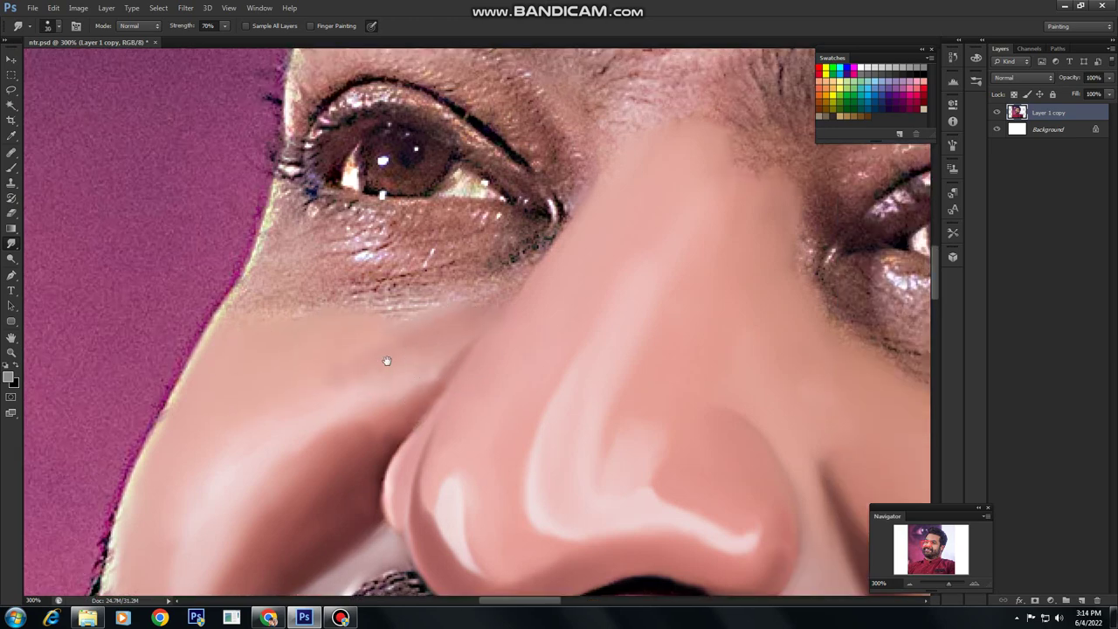
# Blend the skin between the cheek, the side of the nose and the area below the eye.
pyautogui.moveTo(475, 312); pyautogui.dragTo(420, 351)
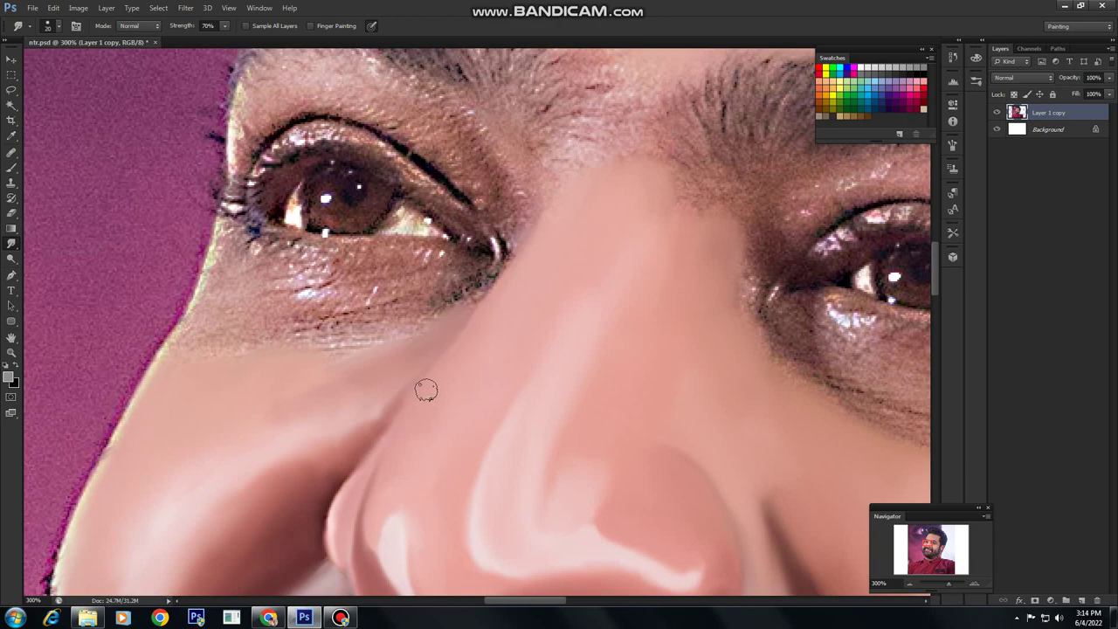
pyautogui.moveTo(316, 405); pyautogui.dragTo(419, 399)
pyautogui.moveTo(297, 350); pyautogui.dragTo(328, 293)
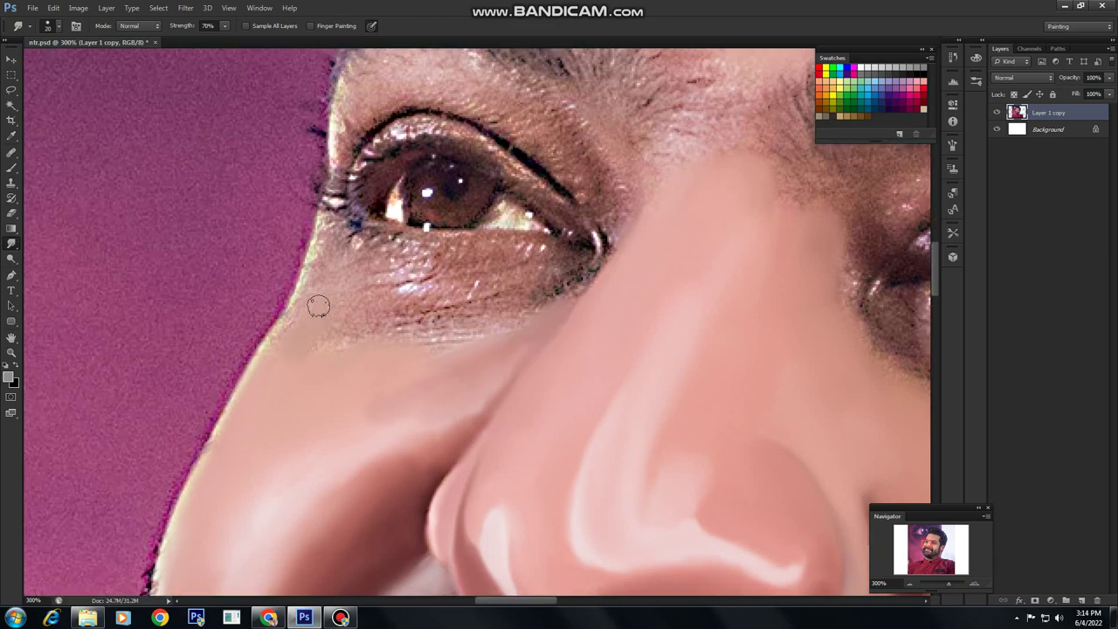
pyautogui.moveTo(533, 316); pyautogui.dragTo(504, 323)
pyautogui.moveTo(387, 427); pyautogui.dragTo(417, 496)
pyautogui.press(']')
pyautogui.moveTo(407, 369)
pyautogui.mouseDown()
pyautogui.moveTo(498, 358)
pyautogui.moveTo(421, 371)
pyautogui.moveTo(392, 399)
pyautogui.mouseUp()
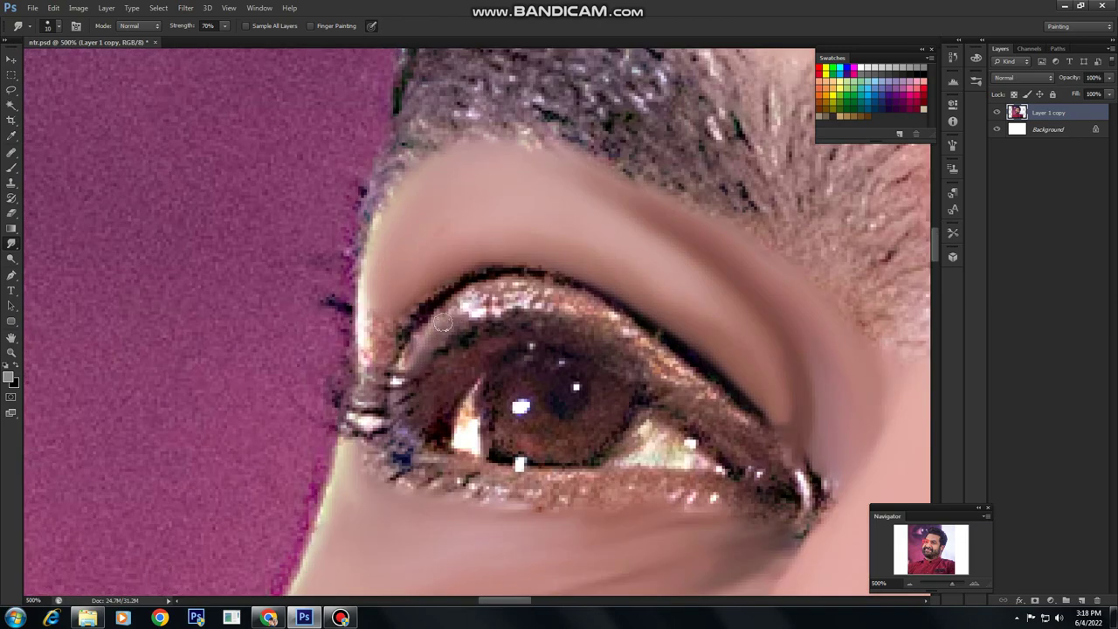
# Smudge the upper eyelid strip below the dark crease from the outer to the inner eye corner.
pyautogui.moveTo(402, 381)
pyautogui.mouseDown()
pyautogui.moveTo(442, 320)
pyautogui.moveTo(475, 302)
pyautogui.moveTo(450, 316)
pyautogui.moveTo(600, 318)
pyautogui.mouseUp()
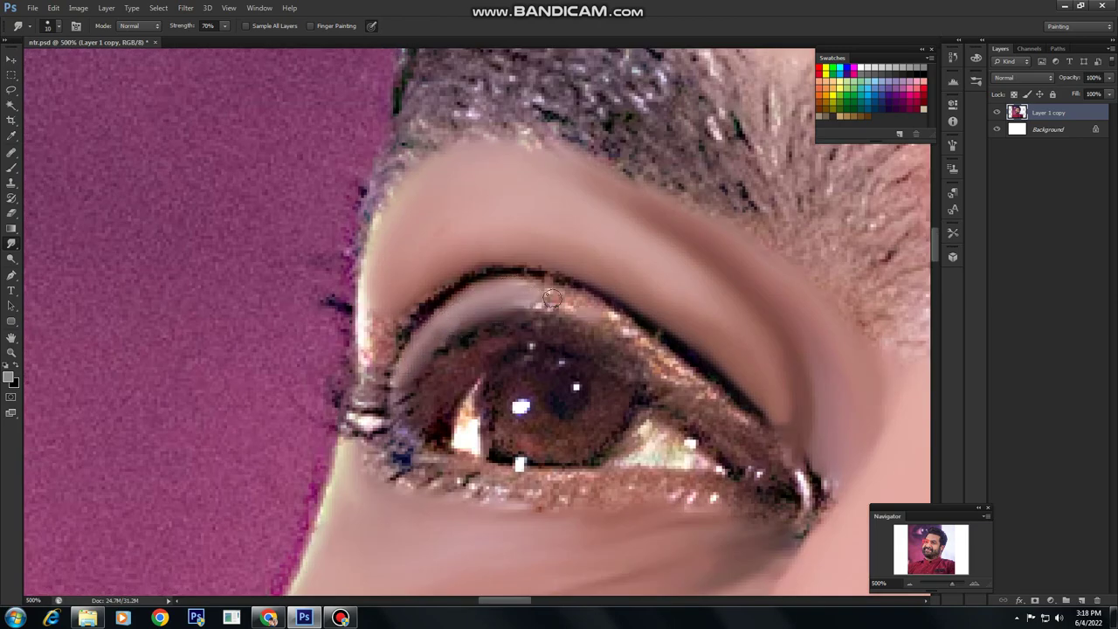
pyautogui.moveTo(535, 299)
pyautogui.mouseDown()
pyautogui.moveTo(625, 341)
pyautogui.moveTo(581, 299)
pyautogui.moveTo(656, 367)
pyautogui.mouseUp()
pyautogui.moveTo(704, 409); pyautogui.dragTo(750, 446)
pyautogui.moveTo(575, 325); pyautogui.dragTo(643, 340)
pyautogui.scroll(-1, 732, 387)
pyautogui.hscroll(1, 732, 386)
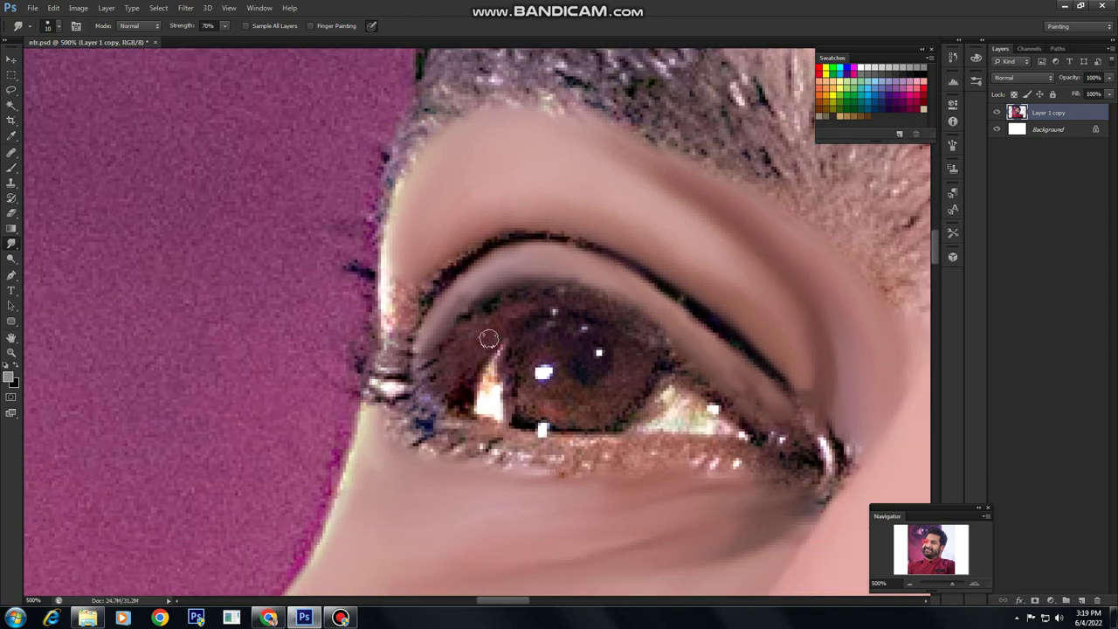
# Smudge the upper lash line, the iris and the white of the eye into clean, smooth shapes.
pyautogui.moveTo(449, 376)
pyautogui.mouseDown()
pyautogui.moveTo(481, 314)
pyautogui.moveTo(470, 328)
pyautogui.moveTo(514, 298)
pyautogui.moveTo(560, 326)
pyautogui.moveTo(568, 370)
pyautogui.moveTo(566, 292)
pyautogui.mouseUp()
pyautogui.moveTo(657, 340)
pyautogui.mouseDown()
pyautogui.moveTo(742, 412)
pyautogui.moveTo(814, 416)
pyautogui.mouseUp()
pyautogui.press(']')
pyautogui.moveTo(629, 405)
pyautogui.mouseDown()
pyautogui.moveTo(600, 394)
pyautogui.moveTo(568, 398)
pyautogui.moveTo(611, 404)
pyautogui.mouseUp()
pyautogui.press('[')
pyautogui.press('[')
pyautogui.moveTo(678, 368)
pyautogui.mouseDown()
pyautogui.moveTo(648, 346)
pyautogui.moveTo(706, 377)
pyautogui.moveTo(684, 350)
pyautogui.mouseUp()
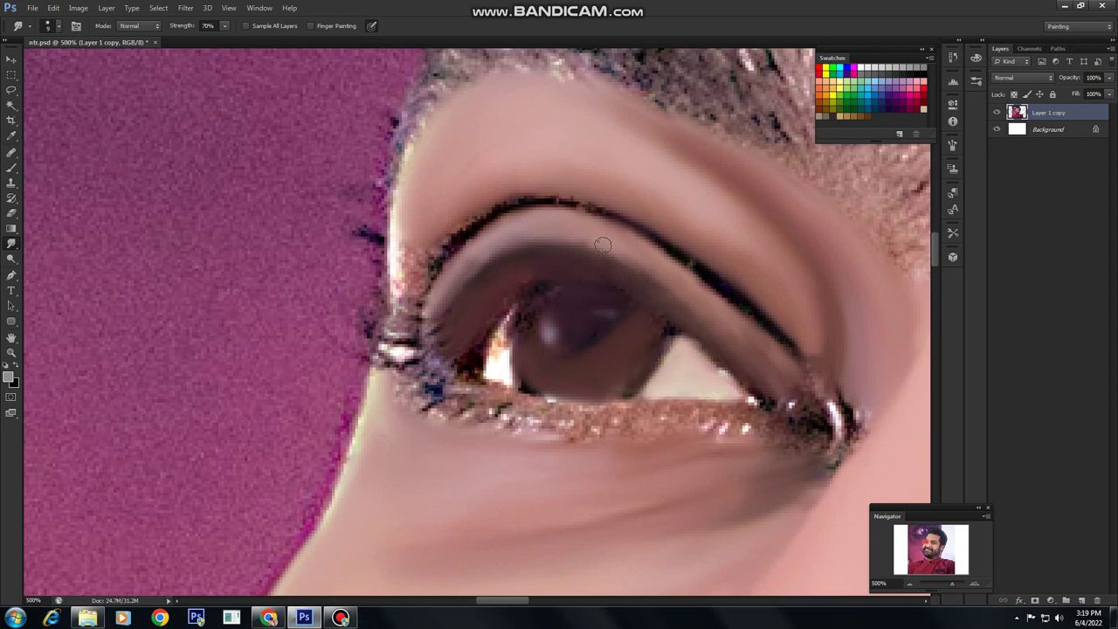
pyautogui.moveTo(624, 423)
pyautogui.mouseDown()
pyautogui.moveTo(652, 444)
pyautogui.moveTo(611, 417)
pyautogui.mouseUp()
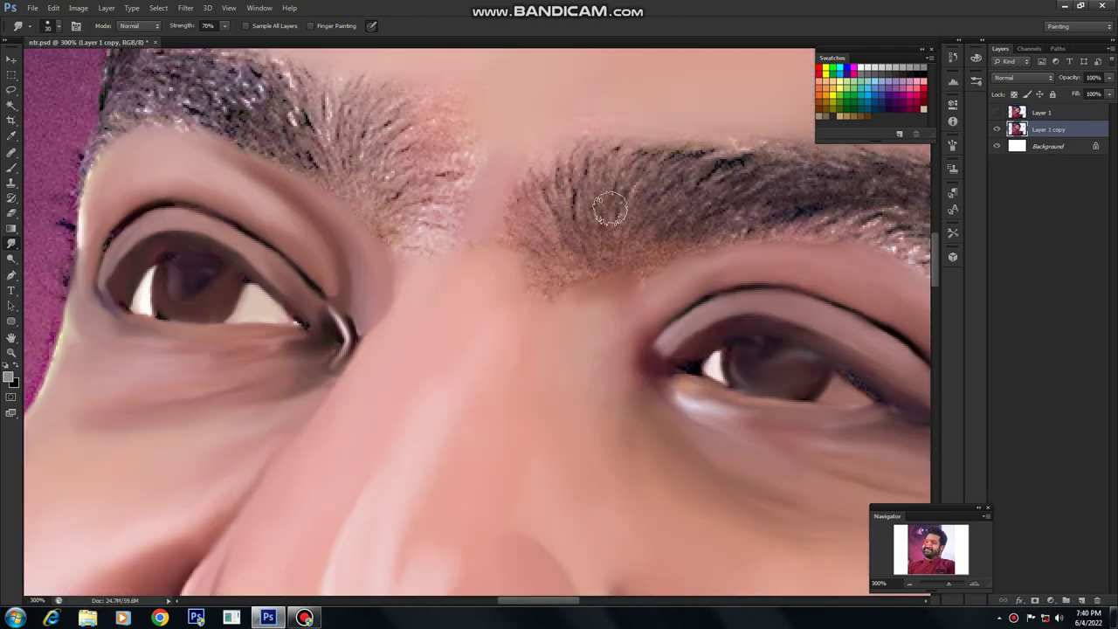
# Enlarge the Smudge brush to size 40 and smooth the skin between the eyebrows.
pyautogui.press(']')
pyautogui.press(']')
pyautogui.moveTo(503, 190)
pyautogui.mouseDown()
pyautogui.moveTo(492, 237)
pyautogui.moveTo(498, 171)
pyautogui.mouseUp()
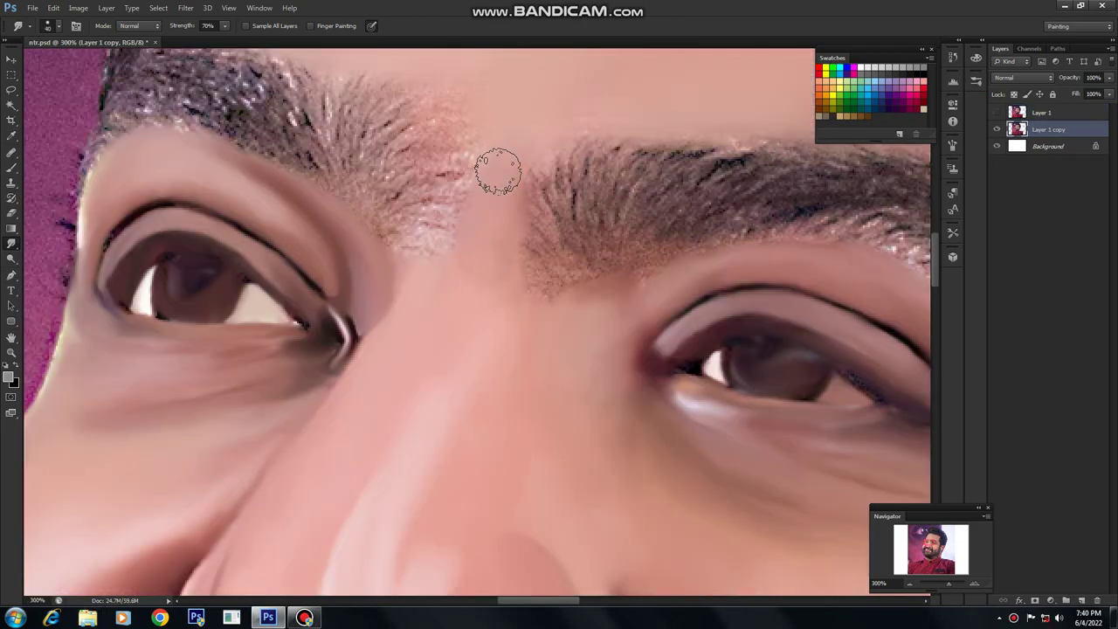
pyautogui.moveTo(534, 292); pyautogui.dragTo(547, 295)
pyautogui.moveTo(551, 435); pyautogui.dragTo(552, 222)
# Reduce the Smudge brush to size 10 and blend the light rim beneath the nostril.
pyautogui.moveTo(371, 542); pyautogui.dragTo(516, 322)
pyautogui.press('[')
pyautogui.press('[')
pyautogui.press('[')
pyautogui.press('[')
pyautogui.press('[')
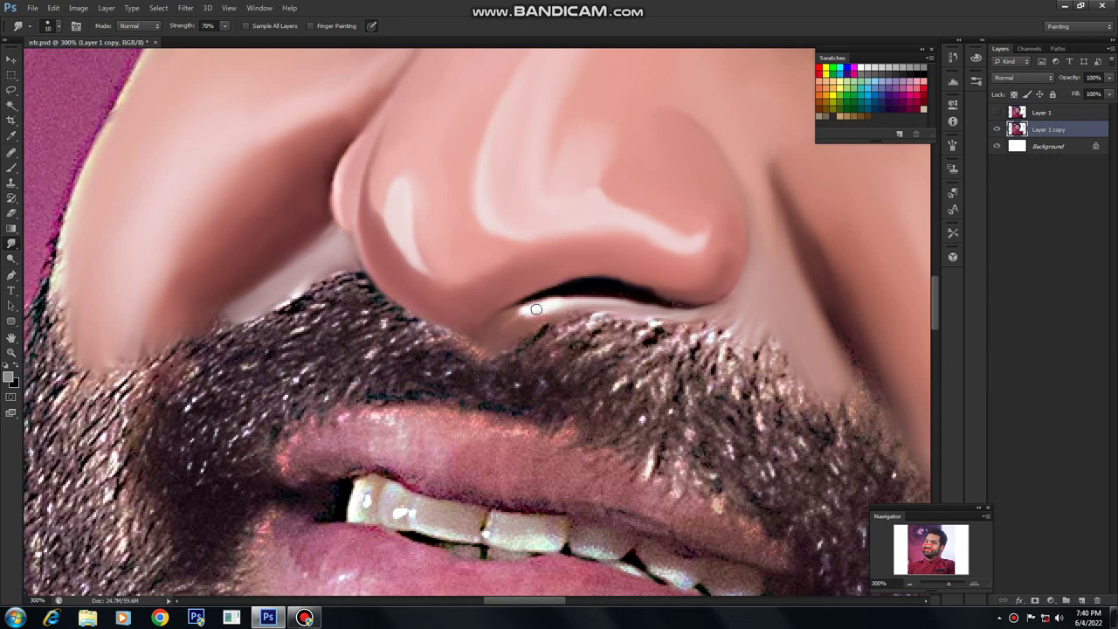
pyautogui.moveTo(505, 316); pyautogui.dragTo(559, 309)
# Smudge the texture of the upper lip above the teeth into smooth light and dark areas.
pyautogui.moveTo(484, 553); pyautogui.dragTo(479, 393)
pyautogui.hotkey('ctrl', '+')
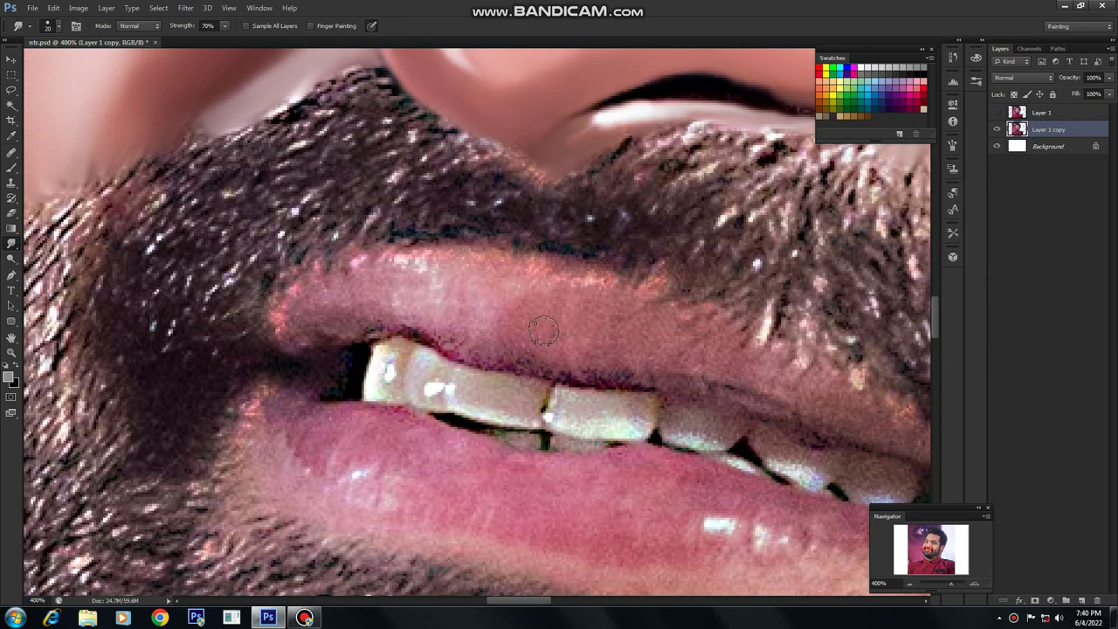
pyautogui.moveTo(557, 356); pyautogui.dragTo(580, 393)
pyautogui.moveTo(452, 324)
pyautogui.mouseDown()
pyautogui.moveTo(441, 307)
pyautogui.moveTo(495, 295)
pyautogui.moveTo(609, 313)
pyautogui.mouseUp()
pyautogui.moveTo(539, 317)
pyautogui.mouseDown()
pyautogui.moveTo(499, 329)
pyautogui.moveTo(399, 305)
pyautogui.moveTo(468, 325)
pyautogui.moveTo(445, 314)
pyautogui.moveTo(377, 320)
pyautogui.moveTo(336, 339)
pyautogui.mouseUp()
pyautogui.moveTo(633, 374); pyautogui.dragTo(603, 373)
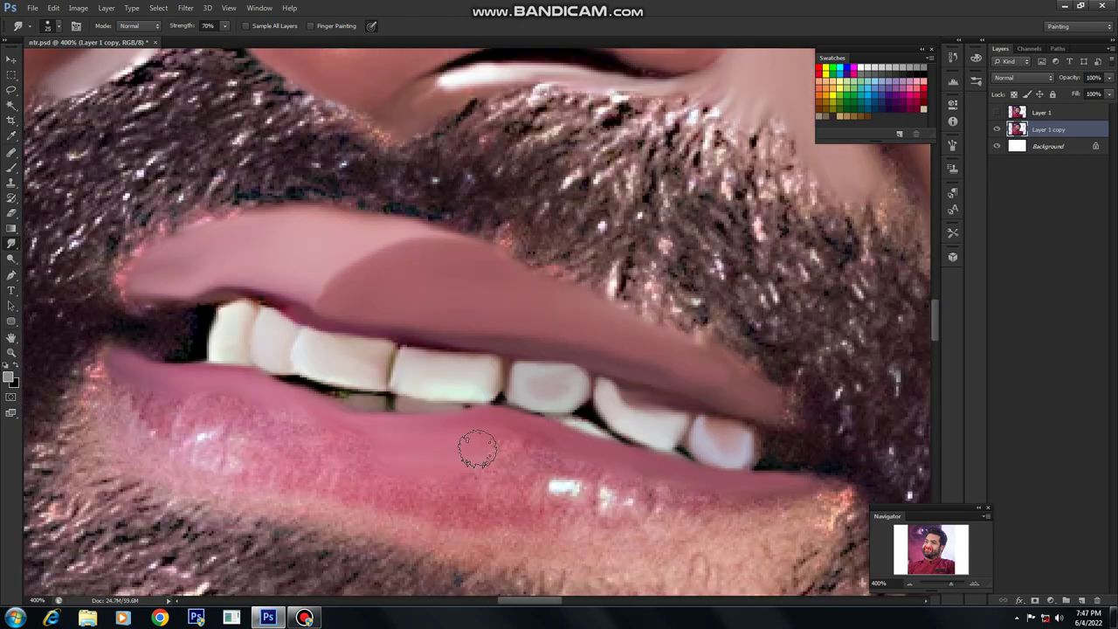
# Smudge the grainy surface of the lower lip along its length.
pyautogui.moveTo(478, 449); pyautogui.dragTo(333, 465)
pyautogui.moveTo(414, 388); pyautogui.dragTo(502, 372)
pyautogui.moveTo(429, 429); pyautogui.dragTo(327, 403)
pyautogui.moveTo(507, 462)
pyautogui.mouseDown()
pyautogui.moveTo(552, 482)
pyautogui.moveTo(469, 486)
pyautogui.moveTo(617, 499)
pyautogui.moveTo(679, 481)
pyautogui.moveTo(737, 494)
pyautogui.moveTo(715, 497)
pyautogui.mouseUp()
# Use a smaller Smudge brush to refine the highlights on the lower lip.
pyautogui.press('[')
pyautogui.press('[')
pyautogui.press('[')
pyautogui.press('[')
pyautogui.press('[')
pyautogui.press('[')
pyautogui.press(']')
pyautogui.press(']')
pyautogui.moveTo(656, 498)
pyautogui.mouseDown()
pyautogui.moveTo(565, 488)
pyautogui.moveTo(596, 466)
pyautogui.moveTo(753, 480)
pyautogui.moveTo(682, 484)
pyautogui.mouseUp()
pyautogui.moveTo(209, 423)
pyautogui.mouseDown()
pyautogui.moveTo(484, 460)
pyautogui.moveTo(332, 437)
pyautogui.moveTo(394, 445)
pyautogui.mouseUp()
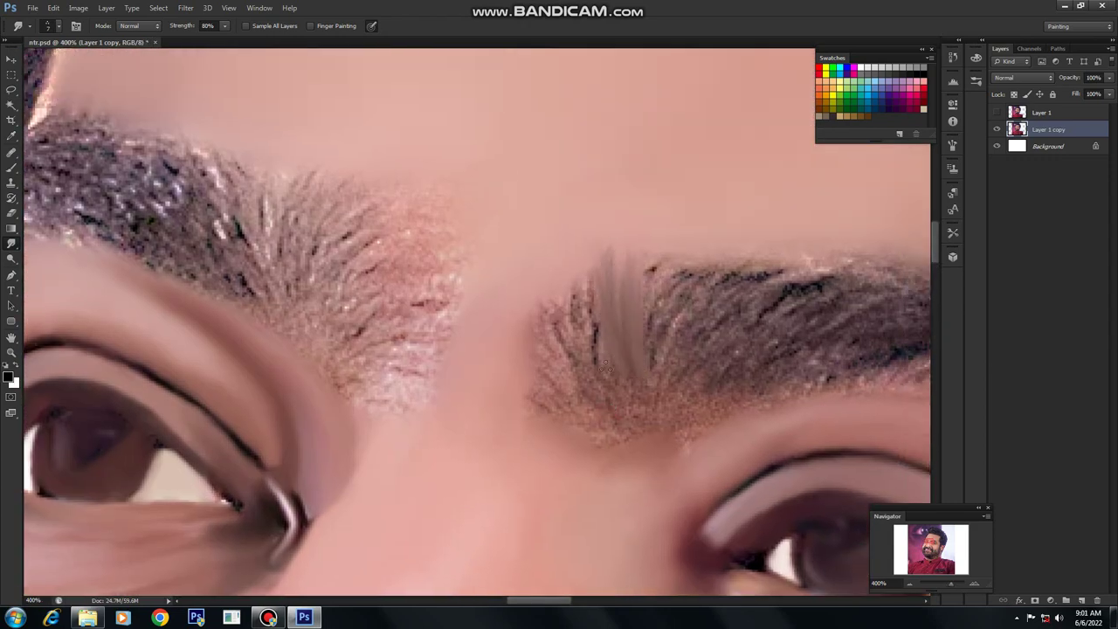
# Smudge both eyebrows along the hair direction into soft painted strands, softening the outer end at 30% strength.
pyautogui.moveTo(605, 365); pyautogui.dragTo(576, 309)
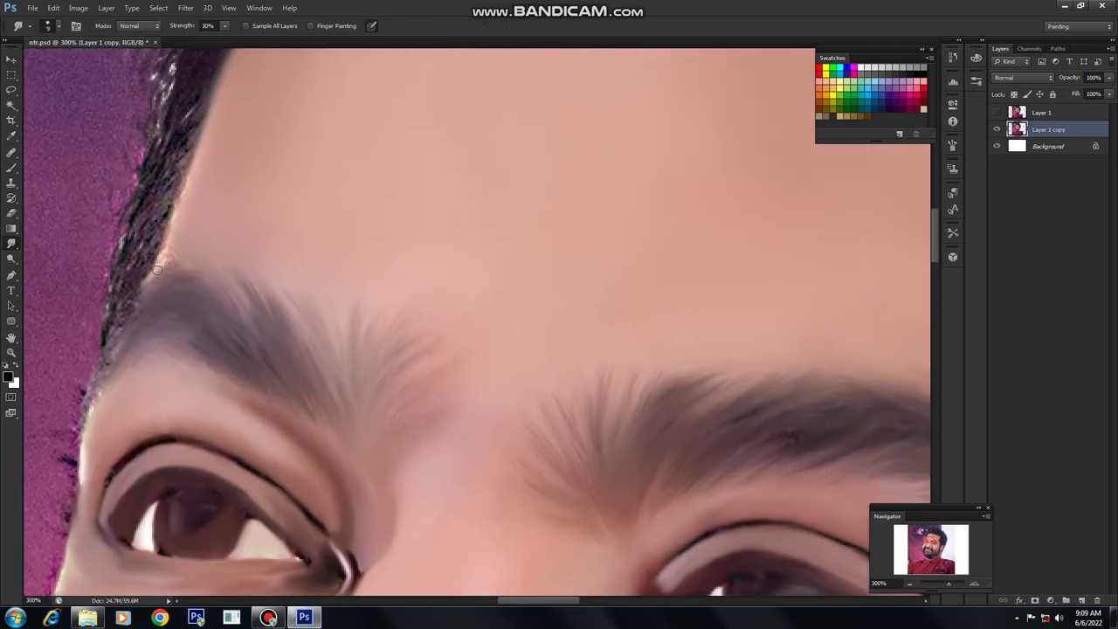
pyautogui.moveTo(142, 372); pyautogui.dragTo(157, 342)
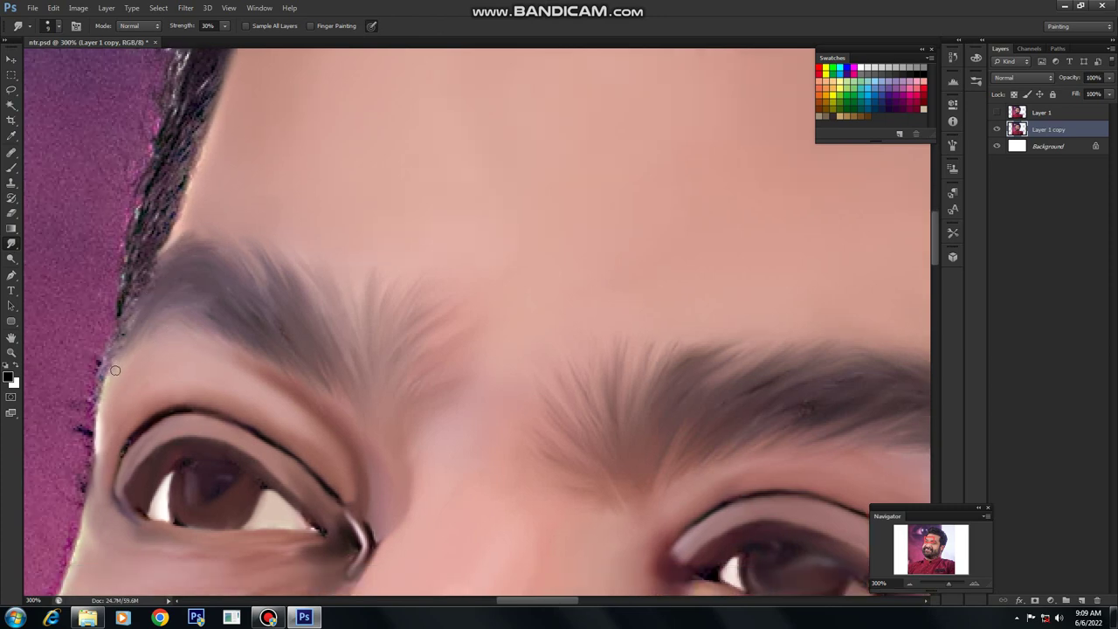
pyautogui.moveTo(241, 314); pyautogui.dragTo(238, 292)
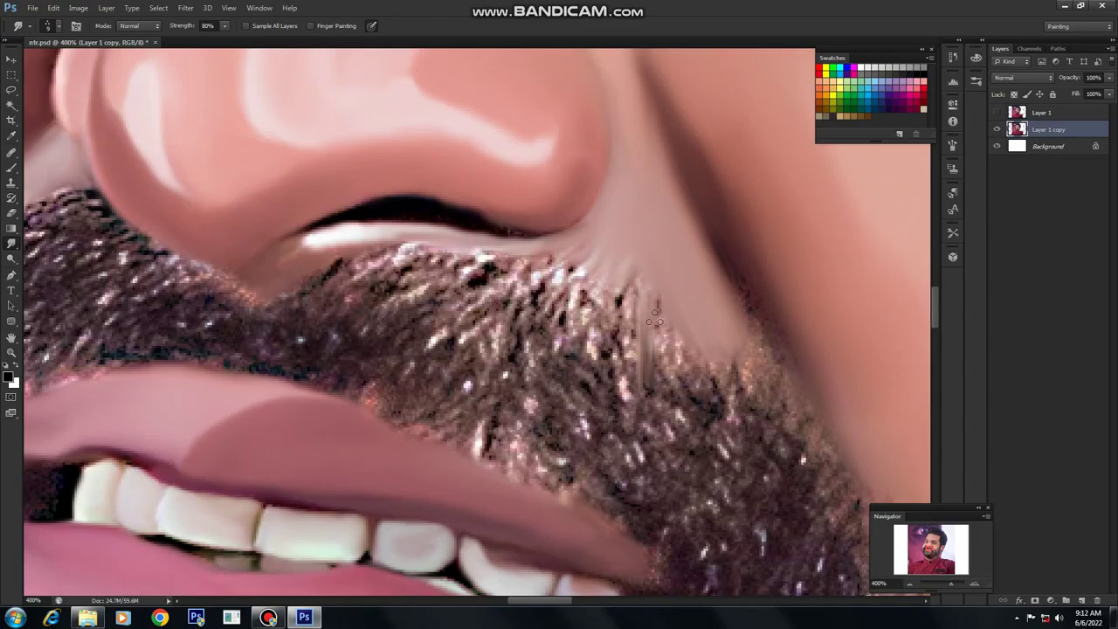
# Pull the moustache hairs below the nostril into soft strands with the Smudge tool at 80% strength.
pyautogui.moveTo(648, 307)
pyautogui.mouseDown()
pyautogui.moveTo(697, 411)
pyautogui.moveTo(741, 367)
pyautogui.moveTo(731, 489)
pyautogui.moveTo(761, 335)
pyautogui.mouseUp()
pyautogui.moveTo(771, 404); pyautogui.dragTo(752, 405)
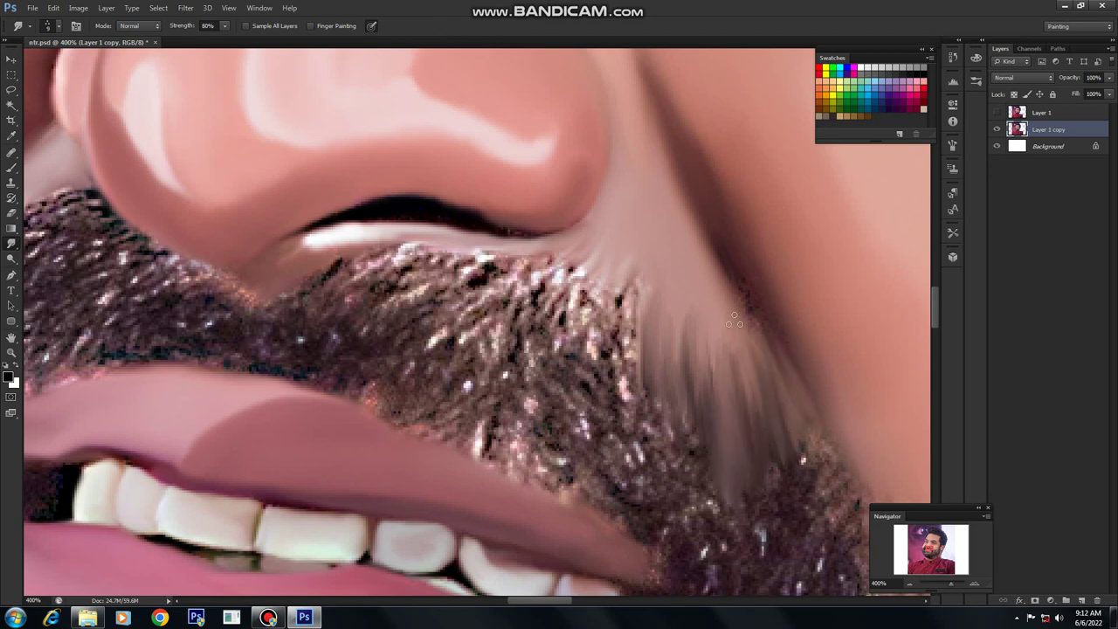
pyautogui.moveTo(631, 296)
pyautogui.mouseDown()
pyautogui.moveTo(627, 406)
pyautogui.moveTo(616, 376)
pyautogui.mouseUp()
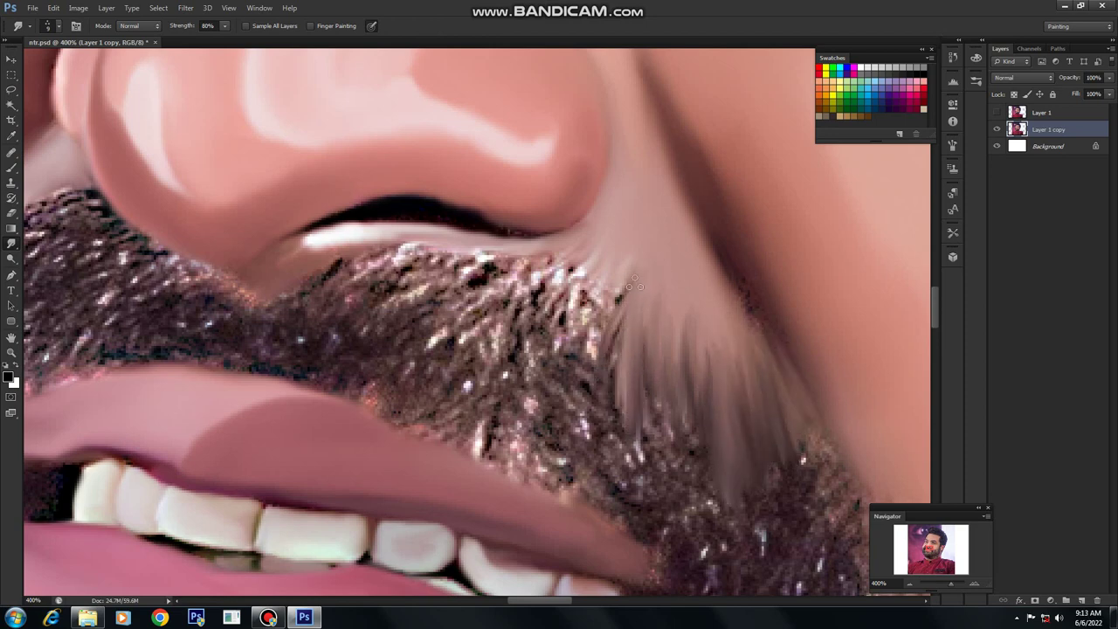
pyautogui.moveTo(600, 327)
pyautogui.mouseDown()
pyautogui.moveTo(594, 385)
pyautogui.moveTo(583, 288)
pyautogui.moveTo(559, 367)
pyautogui.moveTo(569, 332)
pyautogui.moveTo(577, 367)
pyautogui.moveTo(524, 271)
pyautogui.moveTo(498, 314)
pyautogui.moveTo(534, 420)
pyautogui.moveTo(573, 458)
pyautogui.moveTo(591, 333)
pyautogui.mouseUp()
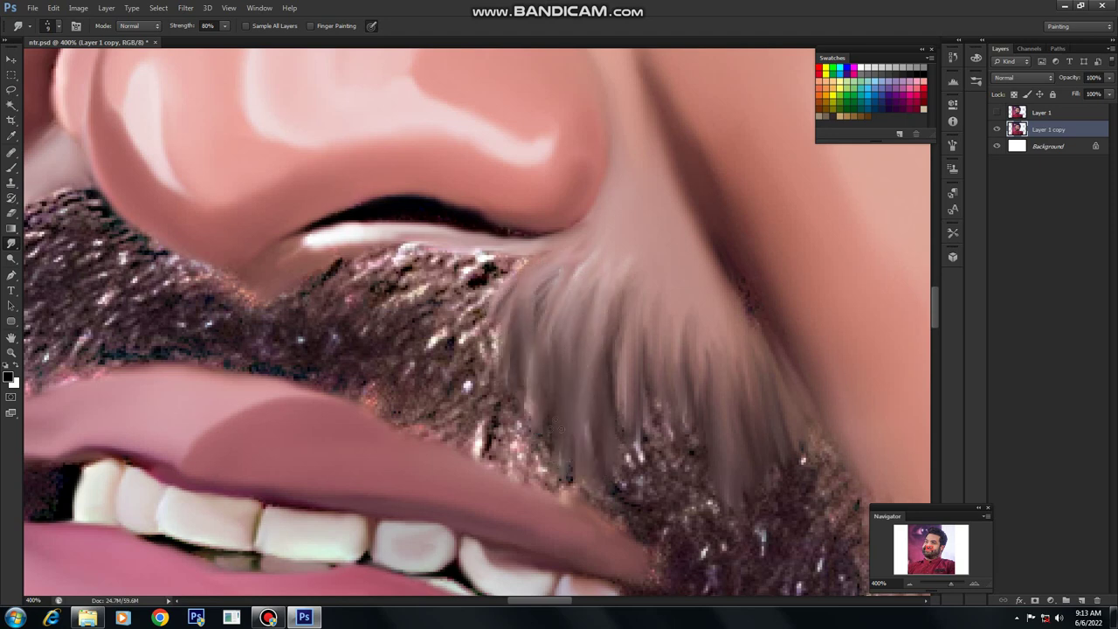
pyautogui.moveTo(628, 381)
pyautogui.mouseDown()
pyautogui.moveTo(668, 458)
pyautogui.moveTo(699, 476)
pyautogui.mouseUp()
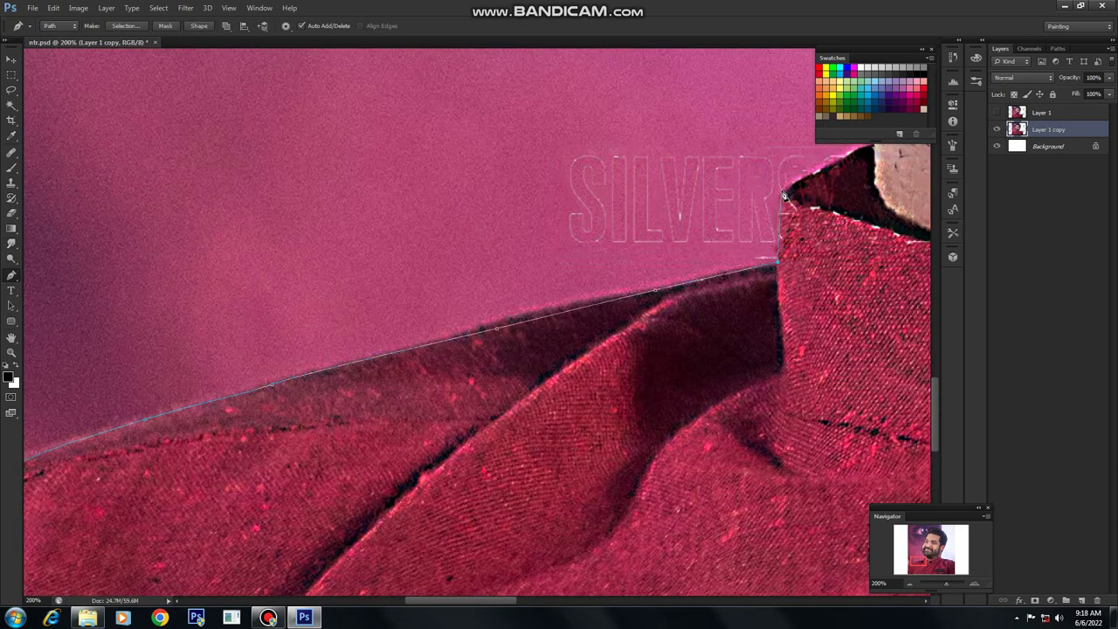
# Continue the Pen path from the shirt collar up along the neck, the beard and the face edge.
pyautogui.click(783, 194)
pyautogui.moveTo(783, 194); pyautogui.dragTo(653, 334)
pyautogui.click(745, 287)
pyautogui.moveTo(741, 192); pyautogui.dragTo(757, 356)
pyautogui.click(726, 309)
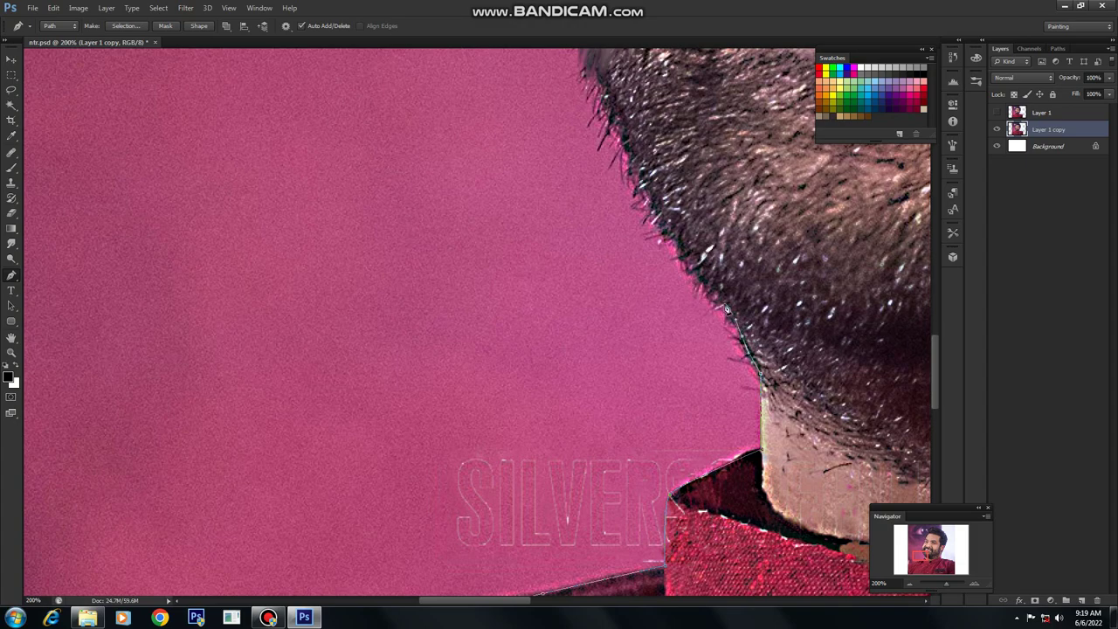
pyautogui.moveTo(598, 108); pyautogui.dragTo(645, 343)
pyautogui.click(641, 251)
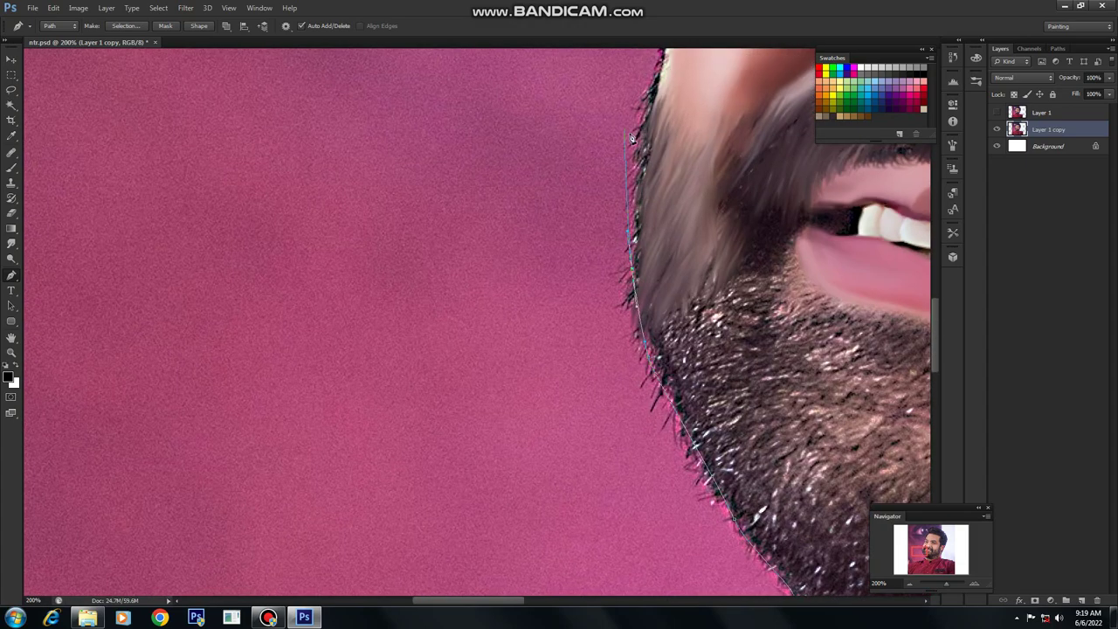
pyautogui.moveTo(647, 42); pyautogui.dragTo(622, 269)
pyautogui.click(738, 269)
pyautogui.moveTo(627, 148); pyautogui.dragTo(567, 412)
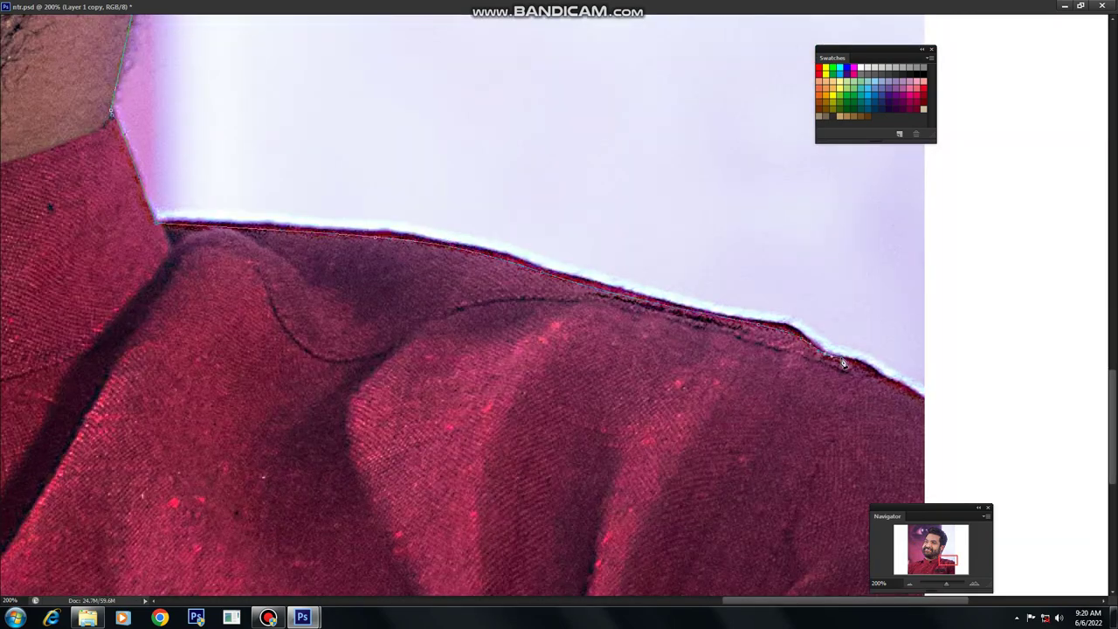
# Finish the Pen path past the far shoulder and around the bottom of the figure, and turn it into a selection.
pyautogui.moveTo(942, 412); pyautogui.dragTo(941, 269)
pyautogui.hotkey('ctrl', '-')
pyautogui.hotkey('ctrl', '-')
pyautogui.click(918, 451)
pyautogui.hotkey('ctrl', '-')
pyautogui.hotkey('ctrl', '-')
pyautogui.click(798, 583)
pyautogui.click(251, 596)
pyautogui.hotkey('ctrl', 'Return')
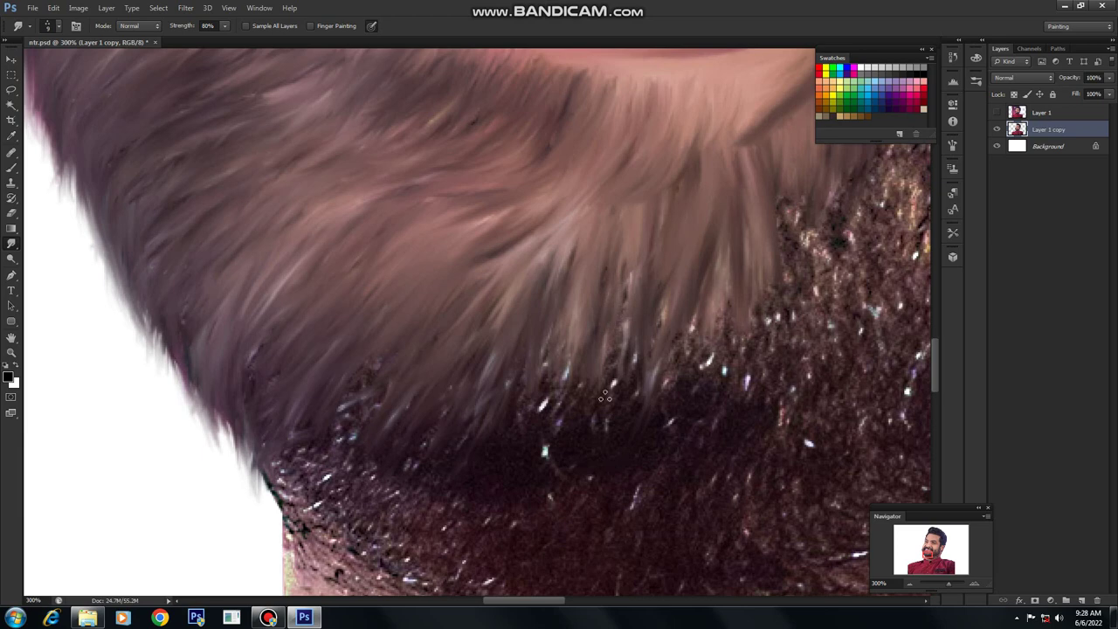
# Smudge the chin beard hairs downward into soft strands over the dark, speckled area.
pyautogui.moveTo(629, 275); pyautogui.dragTo(622, 409)
pyautogui.moveTo(730, 264); pyautogui.dragTo(703, 395)
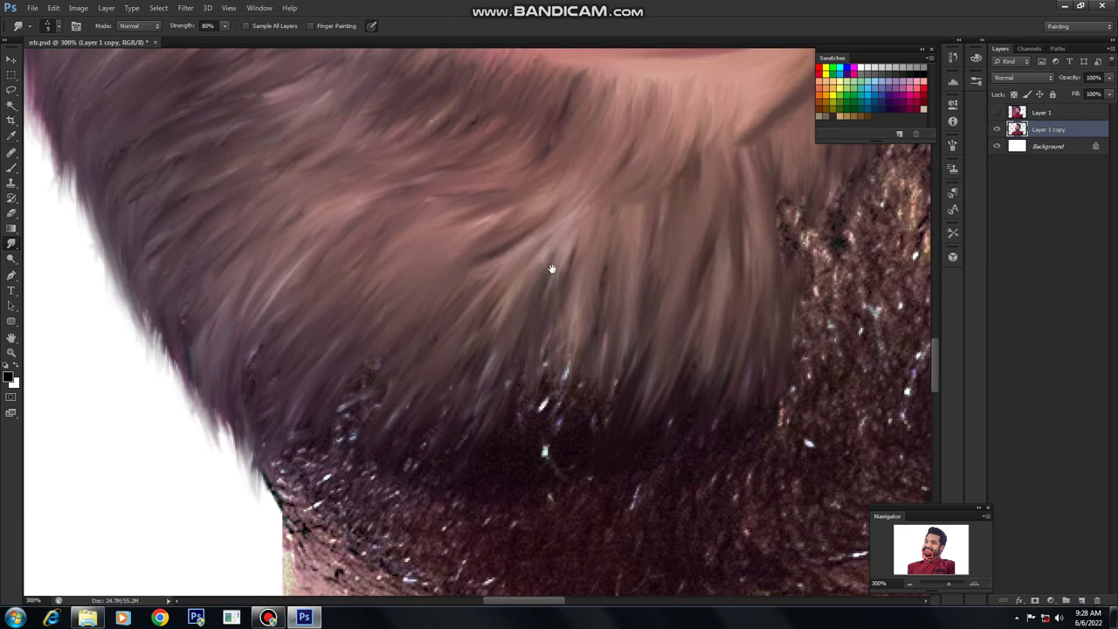
pyautogui.moveTo(535, 259); pyautogui.dragTo(560, 262)
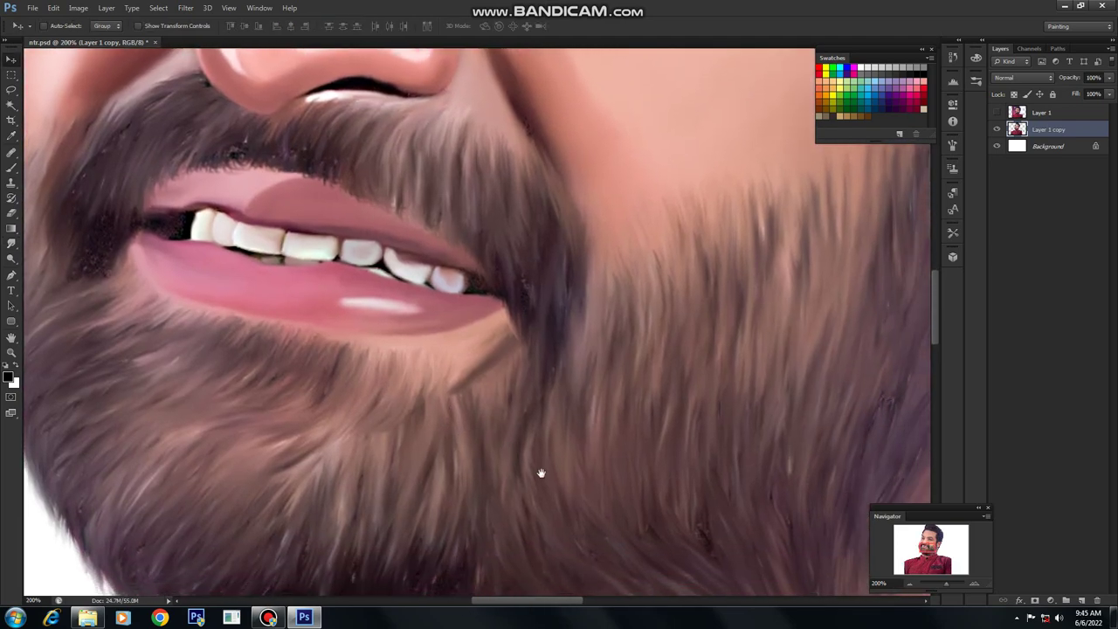
# Smudge the temple and sideburn hair above the ear into soft strands at 80% strength.
pyautogui.moveTo(539, 472); pyautogui.dragTo(389, 457)
pyautogui.moveTo(584, 252); pyautogui.dragTo(489, 427)
pyautogui.moveTo(554, 281); pyautogui.dragTo(486, 456)
pyautogui.moveTo(605, 283); pyautogui.dragTo(586, 345)
pyautogui.moveTo(315, 539); pyautogui.dragTo(335, 502)
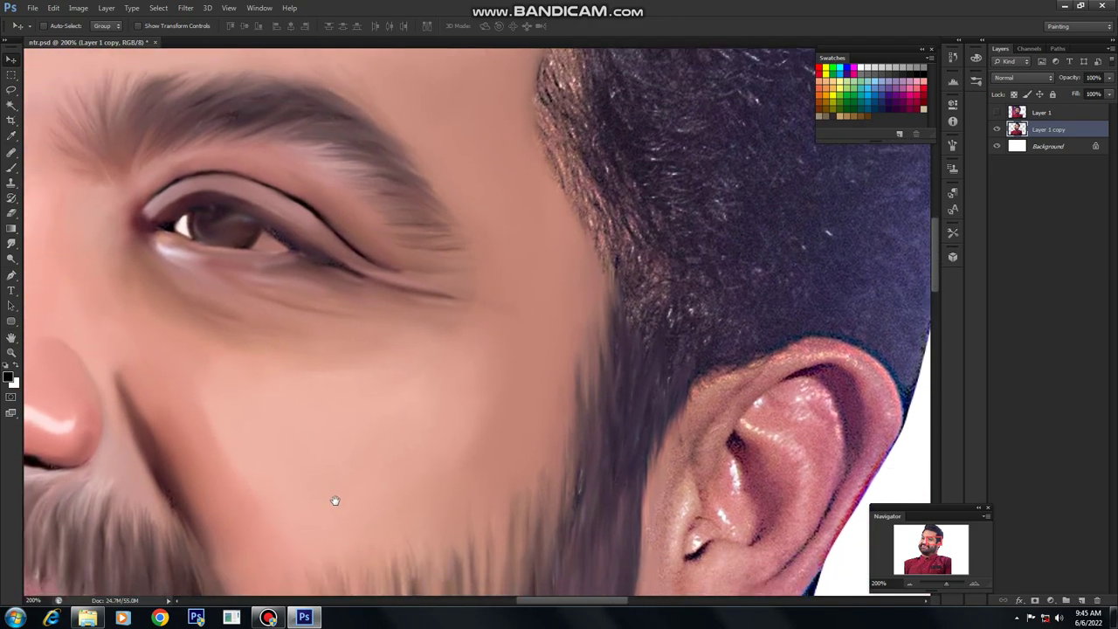
pyautogui.click(12, 243)
pyautogui.scroll(1, 612, 262)
pyautogui.moveTo(605, 318); pyautogui.dragTo(605, 550)
pyautogui.scroll(-1, 580, 284)
pyautogui.moveTo(544, 247); pyautogui.dragTo(571, 316)
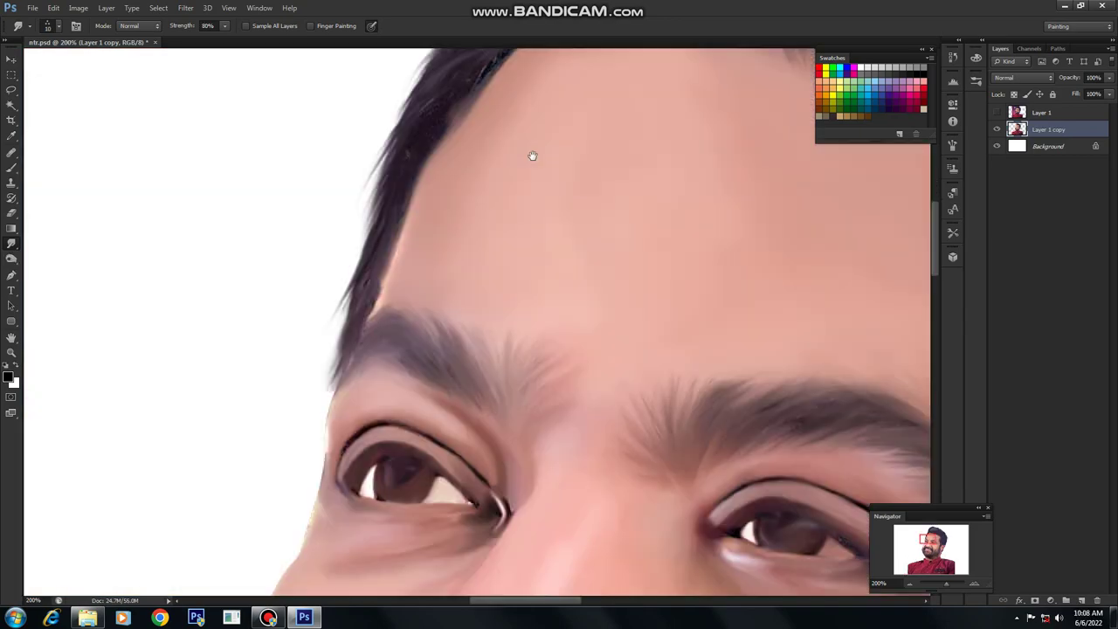
# Switch the Smudge tool to a 20 px round brush and load the outline of Layer 1 copy as a selection.
pyautogui.scroll(6, 529, 154)
pyautogui.moveTo(573, 370); pyautogui.dragTo(359, 244)
pyautogui.moveTo(655, 370); pyautogui.dragTo(666, 179)
pyautogui.moveTo(680, 371); pyautogui.dragTo(695, 127)
pyautogui.moveTo(583, 538); pyautogui.dragTo(631, 293)
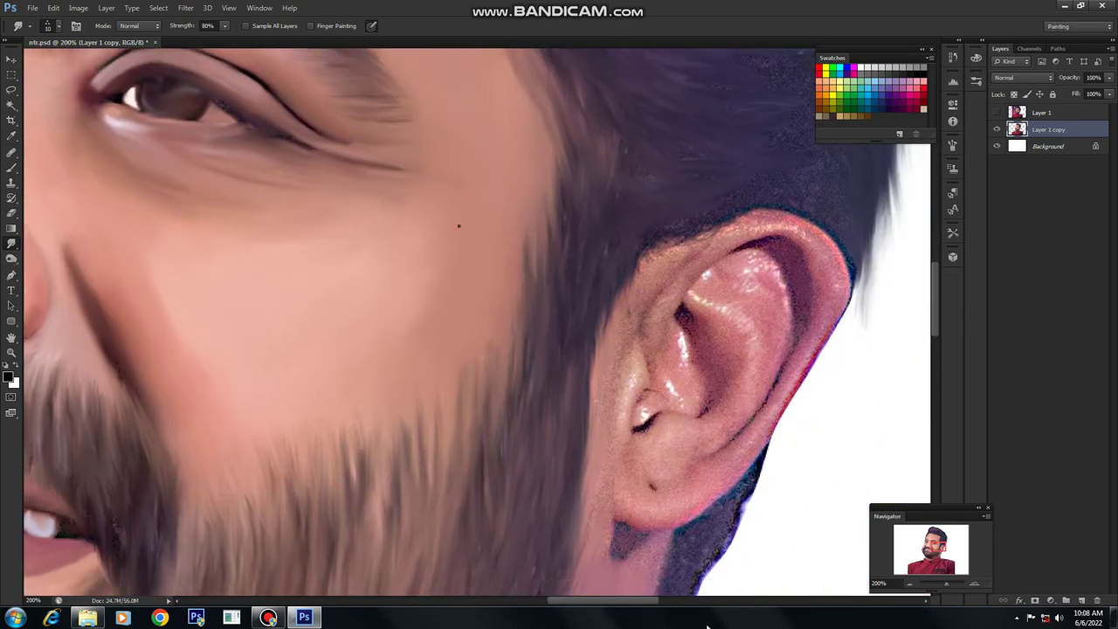
pyautogui.rightClick(458, 227)
pyautogui.click(756, 361)
pyautogui.click(197, 309)
pyautogui.keyDown('ctrl'); pyautogui.click(1016, 129); pyautogui.keyUp('ctrl')
# Smudge the skin along the ear's outer rim and upper inner fold until it is smooth.
pyautogui.moveTo(818, 346); pyautogui.dragTo(788, 389)
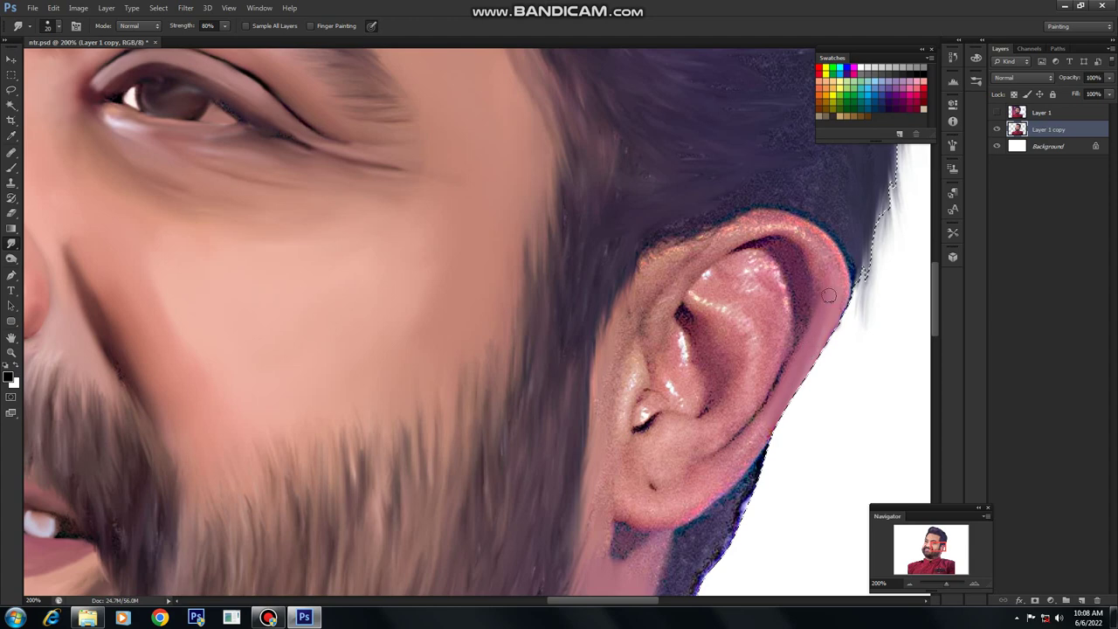
pyautogui.moveTo(839, 271); pyautogui.dragTo(842, 304)
pyautogui.moveTo(758, 230)
pyautogui.mouseDown()
pyautogui.moveTo(828, 239)
pyautogui.moveTo(840, 265)
pyautogui.mouseUp()
pyautogui.moveTo(813, 229)
pyautogui.mouseDown()
pyautogui.moveTo(776, 221)
pyautogui.moveTo(692, 260)
pyautogui.moveTo(677, 307)
pyautogui.mouseUp()
pyautogui.moveTo(702, 267); pyautogui.dragTo(681, 288)
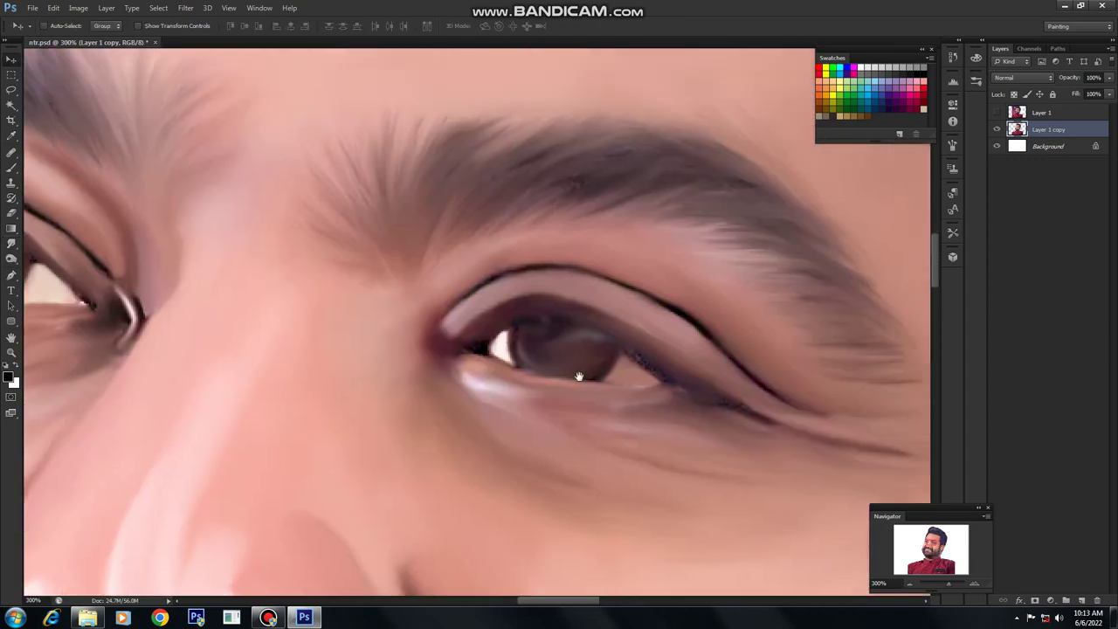
# Lighten the whites of the eye nearer the ear using a small Dodge brush on midtones at 40% exposure.
pyautogui.click(11, 245)
pyautogui.rightClick(11, 260)
pyautogui.click(54, 257)
pyautogui.press('[')
pyautogui.press('[')
pyautogui.press('[')
pyautogui.press('[')
pyautogui.press('[')
pyautogui.press('[')
pyautogui.press('[')
pyautogui.press('[')
pyautogui.press('[')
pyautogui.press('[')
pyautogui.press('[')
pyautogui.press('[')
pyautogui.press('[')
pyautogui.press('[')
pyautogui.press('[')
pyautogui.press('[')
pyautogui.press('[')
pyautogui.press('[')
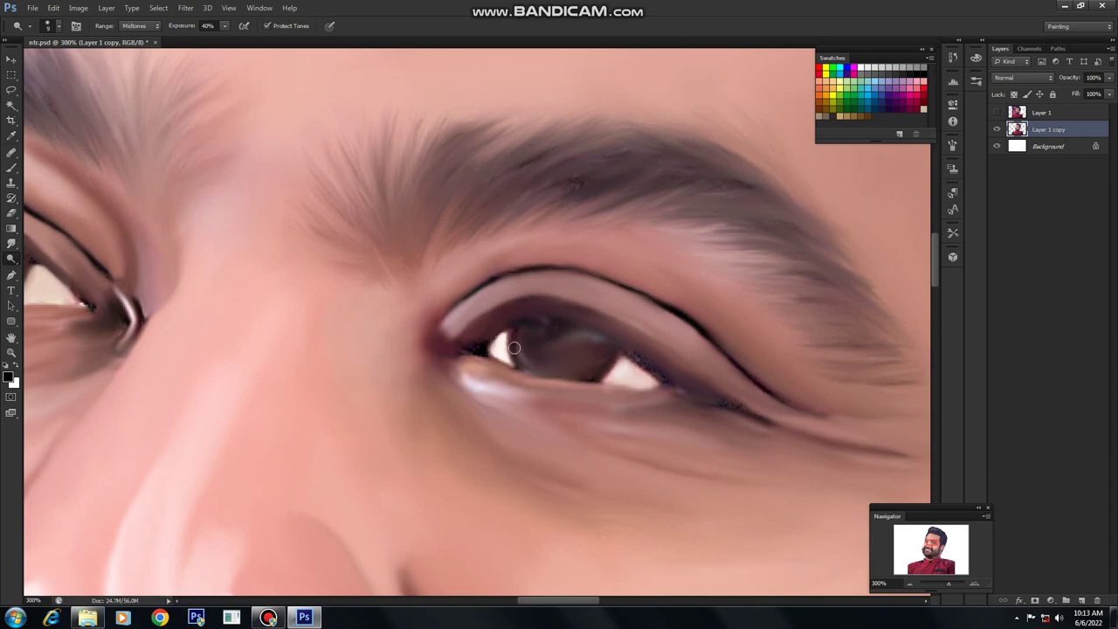
# Darken the irises with the Burn tool on midtones at 20% exposure.
pyautogui.rightClick(12, 260)
pyautogui.click(65, 273)
pyautogui.moveTo(605, 396)
pyautogui.mouseDown()
pyautogui.moveTo(652, 389)
pyautogui.moveTo(604, 393)
pyautogui.mouseUp()
pyautogui.hotkey('ctrl', 'z')
pyautogui.press('2')
pyautogui.moveTo(93, 269); pyautogui.dragTo(197, 285)
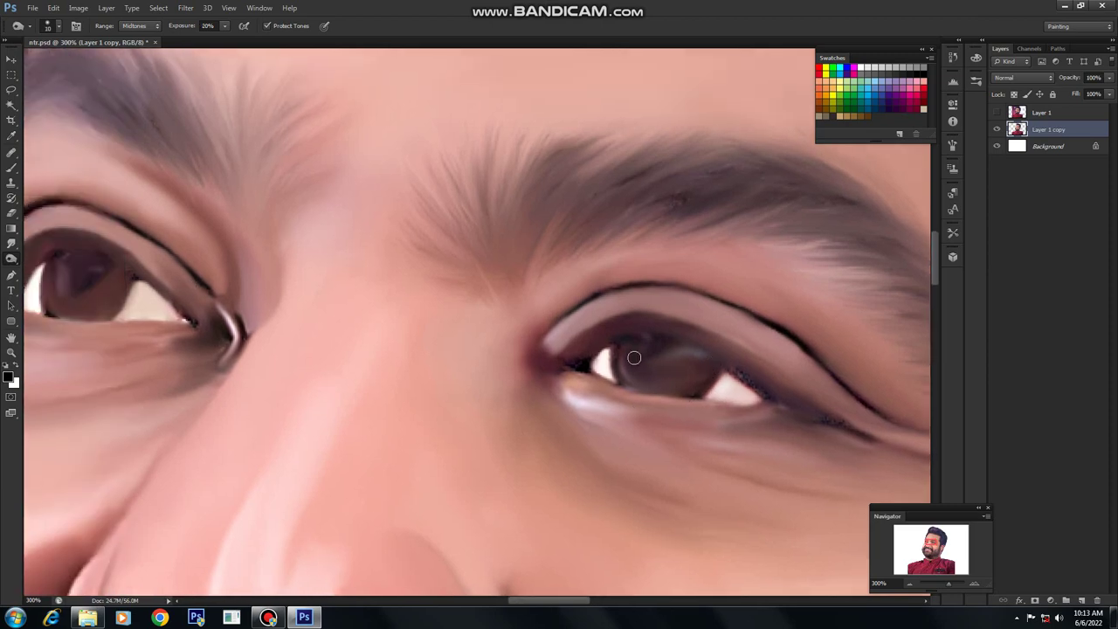
pyautogui.moveTo(95, 296); pyautogui.dragTo(331, 316)
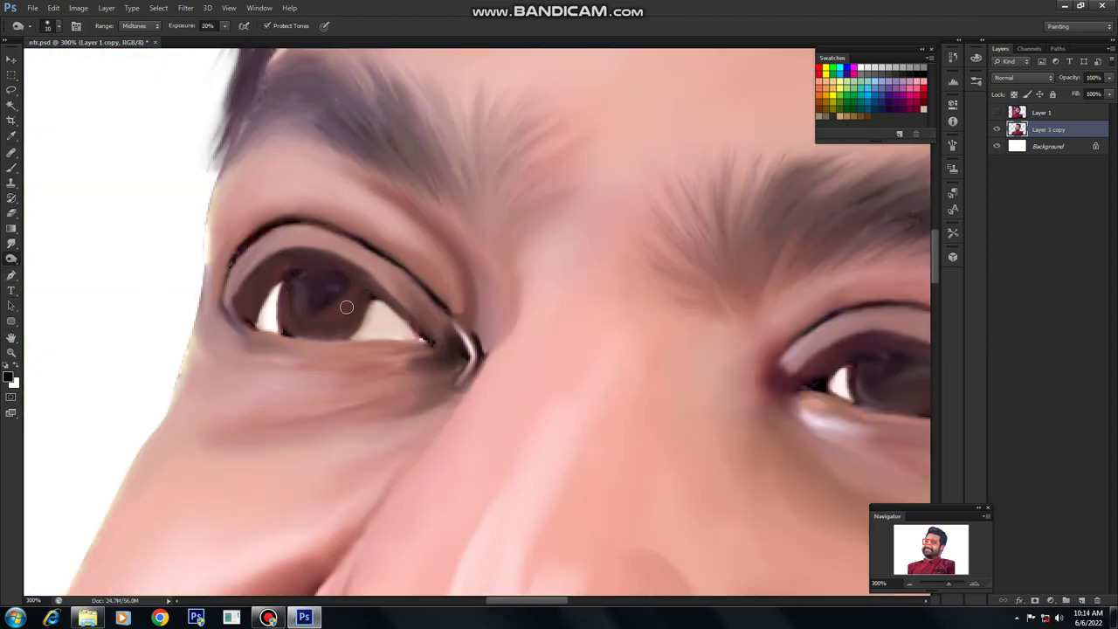
# Lighten the whites of the far eye with the Dodge tool at 40% exposure.
pyautogui.rightClick(12, 259)
pyautogui.click(53, 259)
pyautogui.moveTo(373, 323); pyautogui.dragTo(403, 323)
pyautogui.moveTo(577, 351); pyautogui.dragTo(393, 323)
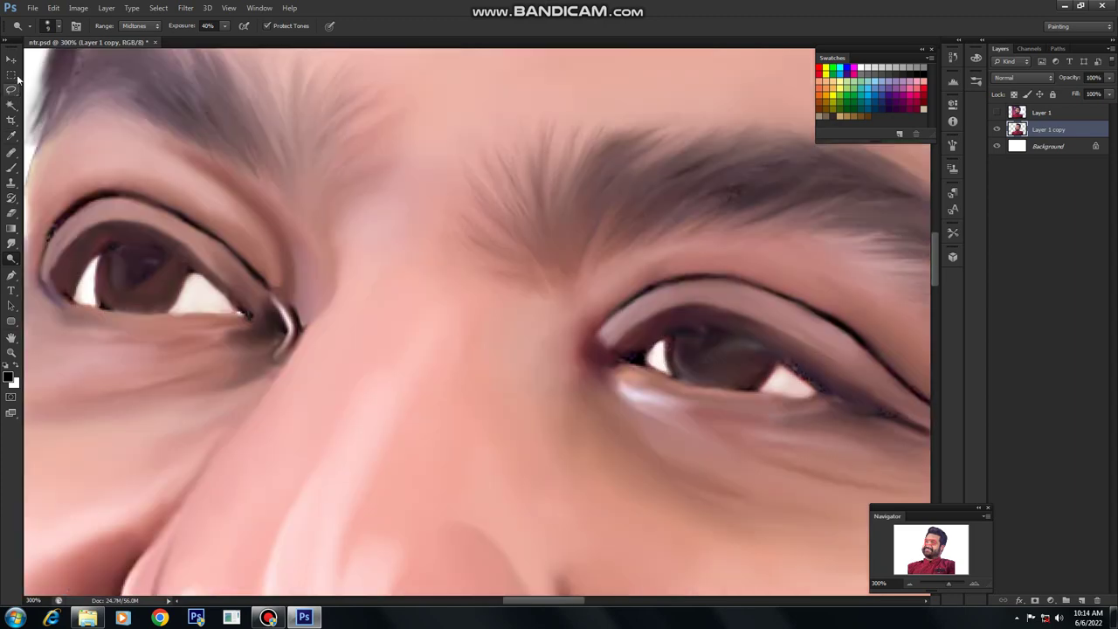
# Paint a brownish-orange disc over each iris on a new layer with the Brush tool.
pyautogui.press('b')
pyautogui.click(821, 100)
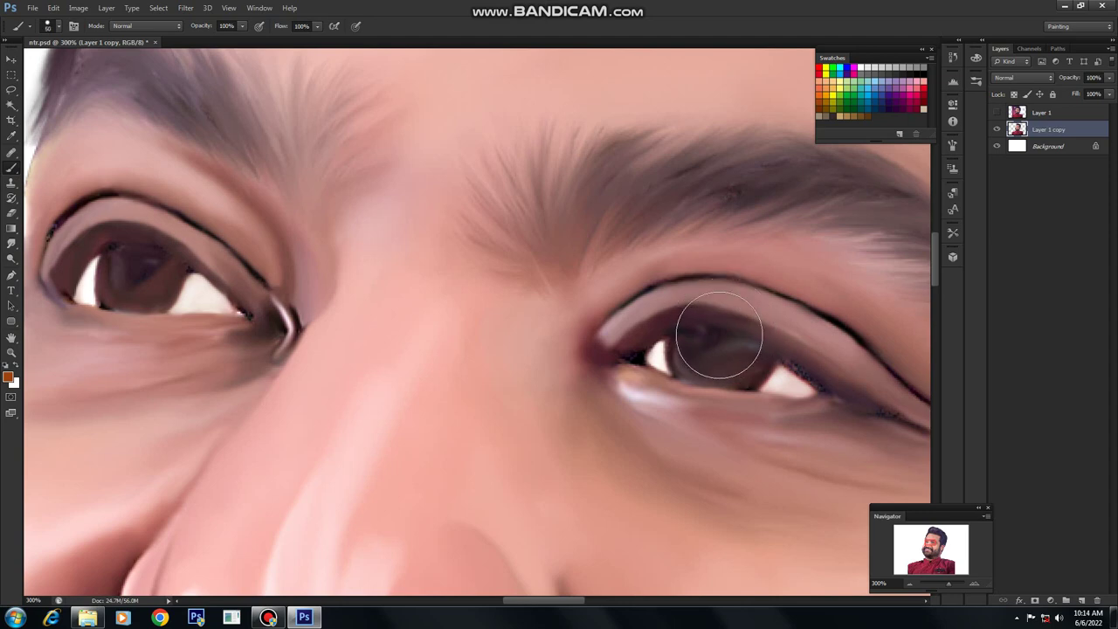
pyautogui.click(722, 337)
pyautogui.hotkey('ctrl', 'z')
pyautogui.click(1082, 601)
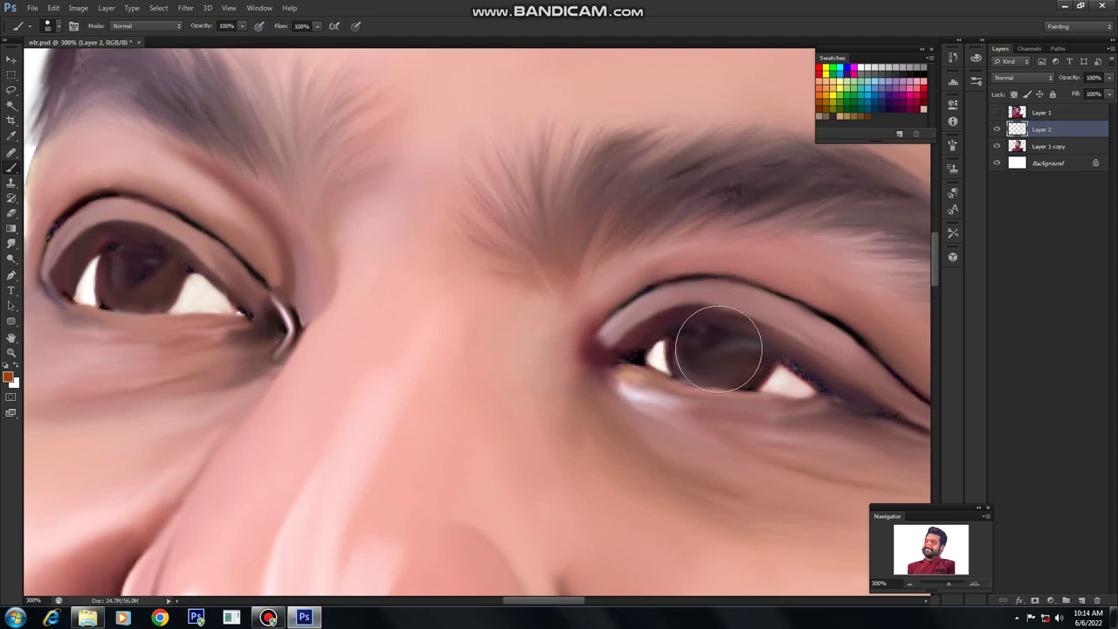
pyautogui.click(722, 336)
pyautogui.click(142, 268)
pyautogui.scroll(-1, 138, 262)
# Erase the upper part of both orange discs so a thin crescent is left along each lower iris.
pyautogui.press('v')
pyautogui.press('e')
pyautogui.moveTo(719, 324)
pyautogui.mouseDown()
pyautogui.moveTo(710, 319)
pyautogui.moveTo(754, 284)
pyautogui.moveTo(759, 302)
pyautogui.mouseUp()
pyautogui.moveTo(258, 271); pyautogui.dragTo(285, 271)
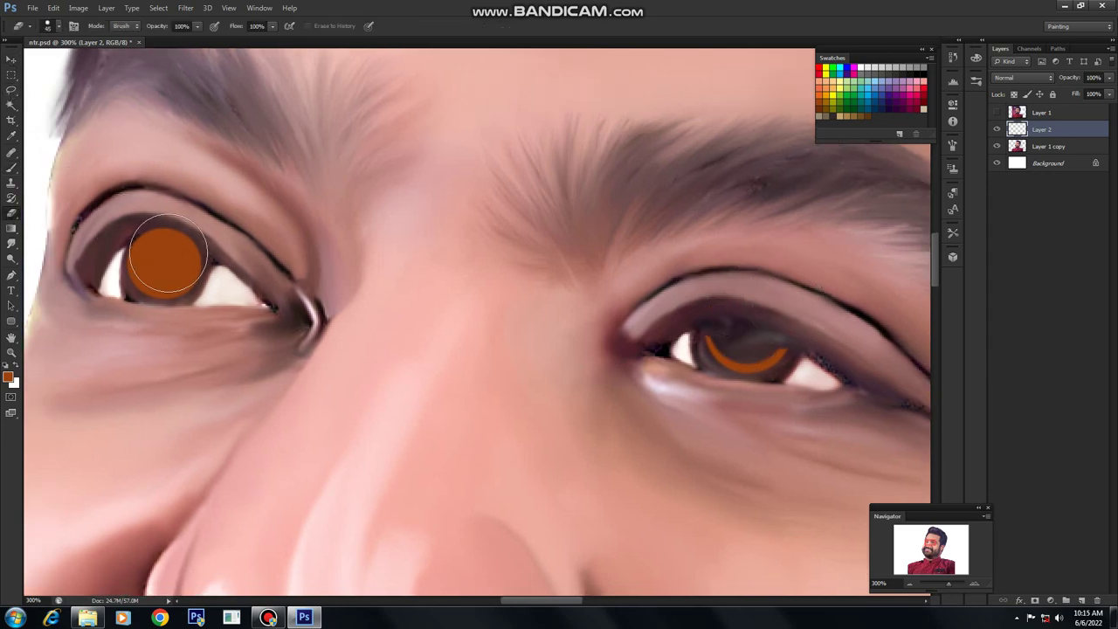
pyautogui.moveTo(163, 259); pyautogui.dragTo(158, 240)
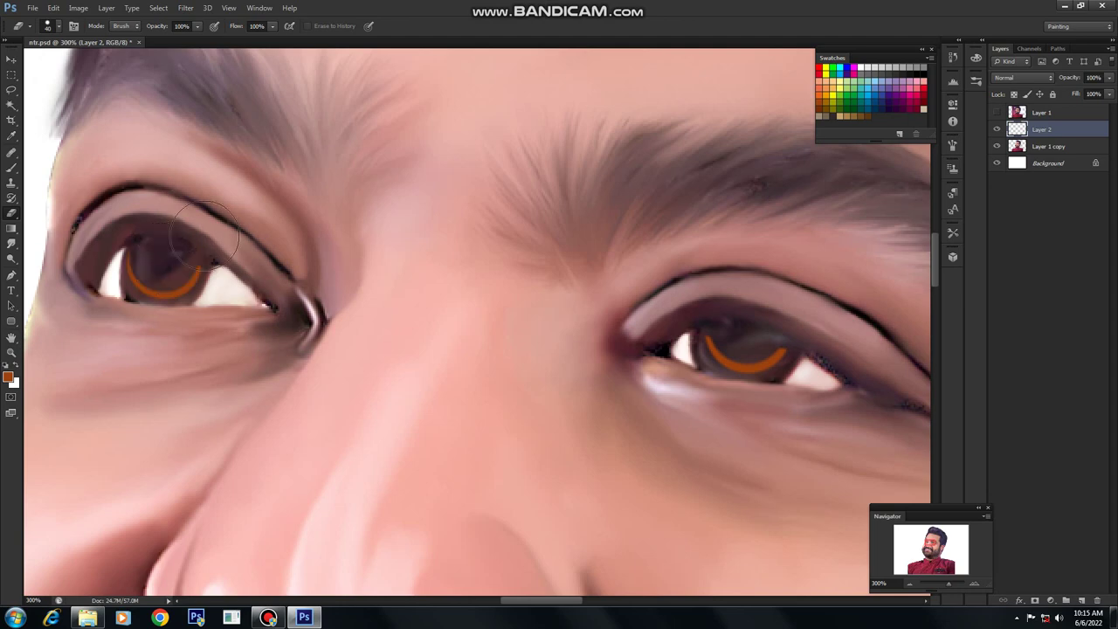
# Select the far eye's orange crescent and shift it slightly with Free Transform to fit the iris.
pyautogui.press('v')
pyautogui.moveTo(762, 371); pyautogui.dragTo(763, 371)
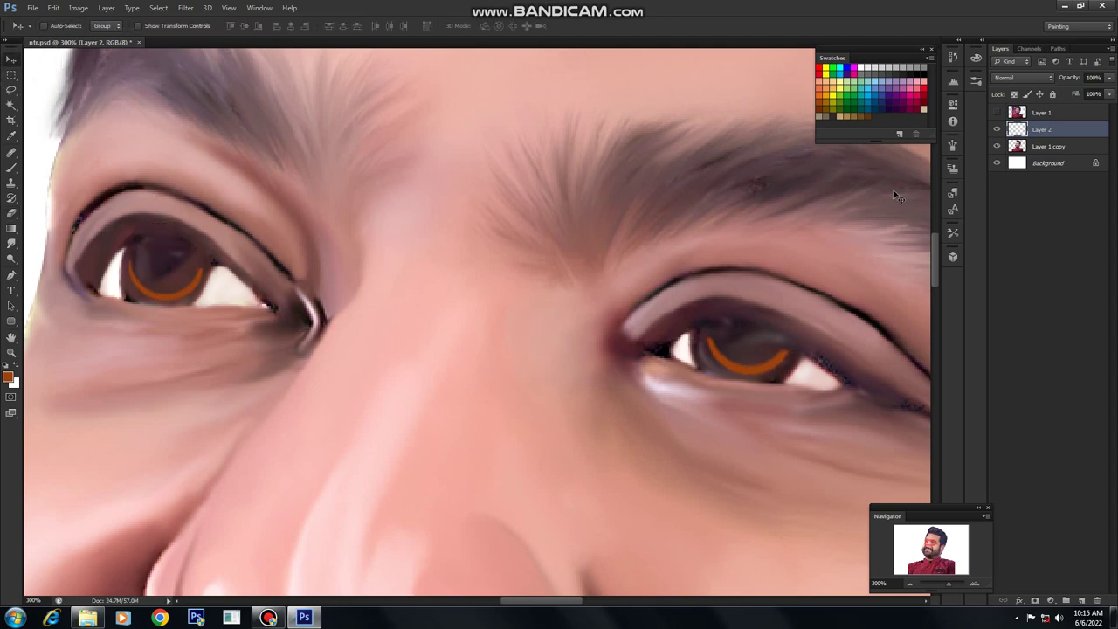
pyautogui.scroll(-1, 758, 372)
pyautogui.press('m')
pyautogui.moveTo(82, 197); pyautogui.dragTo(236, 328)
pyautogui.hotkey('ctrl', 't')
pyautogui.moveTo(236, 265); pyautogui.dragTo(230, 267)
pyautogui.press('Return')
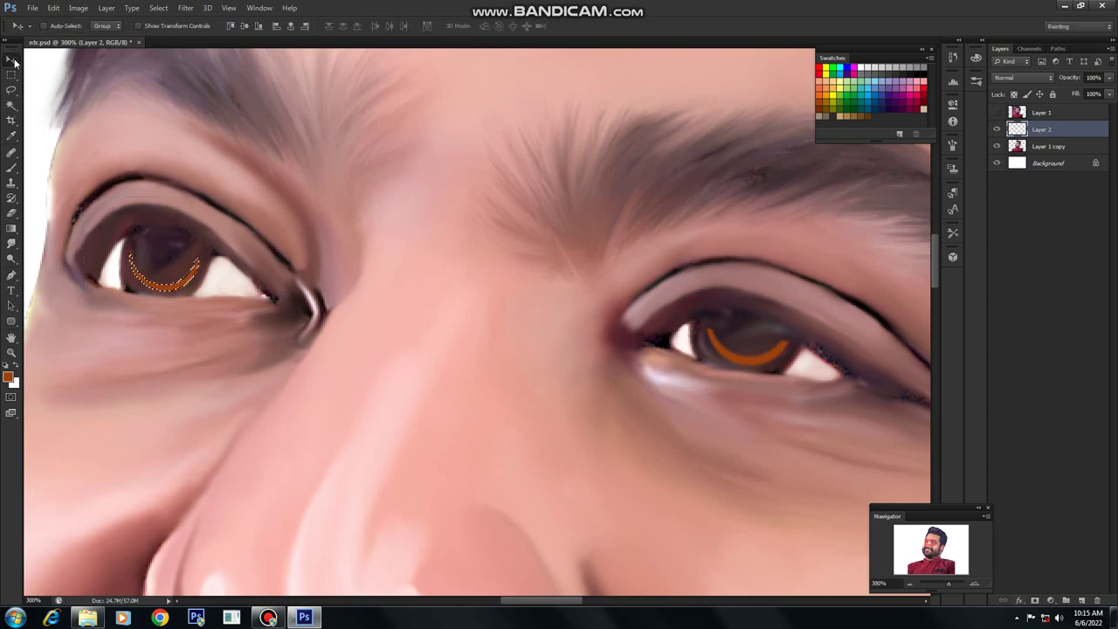
# Soften the crescents with a 2.3-pixel Gaussian Blur and duplicate their layer.
pyautogui.click(185, 9)
pyautogui.moveTo(199, 93)
pyautogui.click(302, 159)
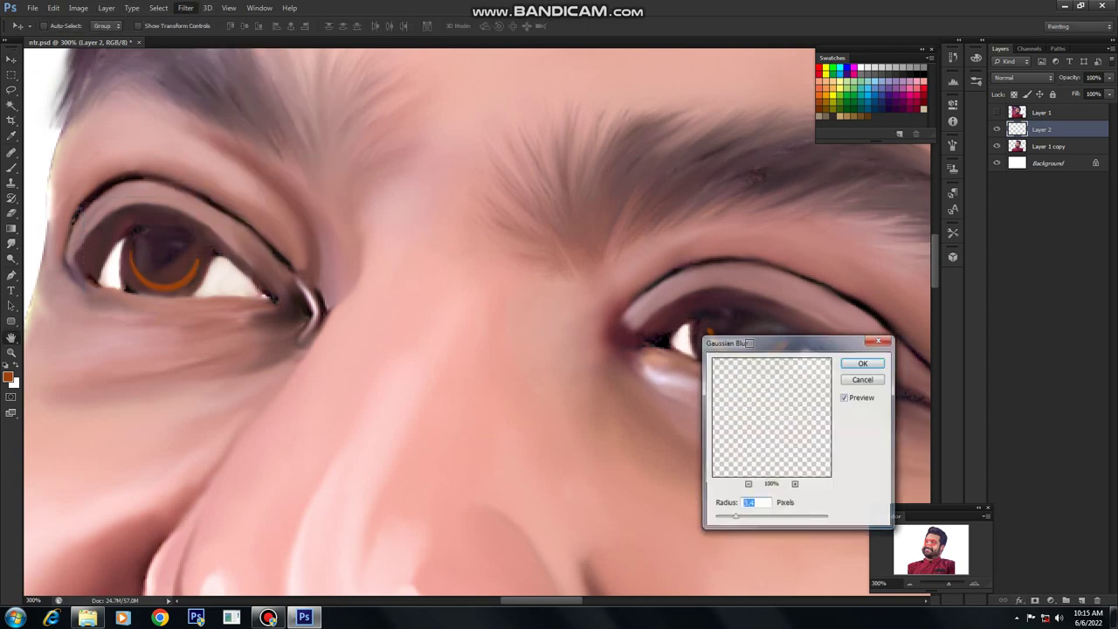
pyautogui.moveTo(740, 351); pyautogui.dragTo(793, 420)
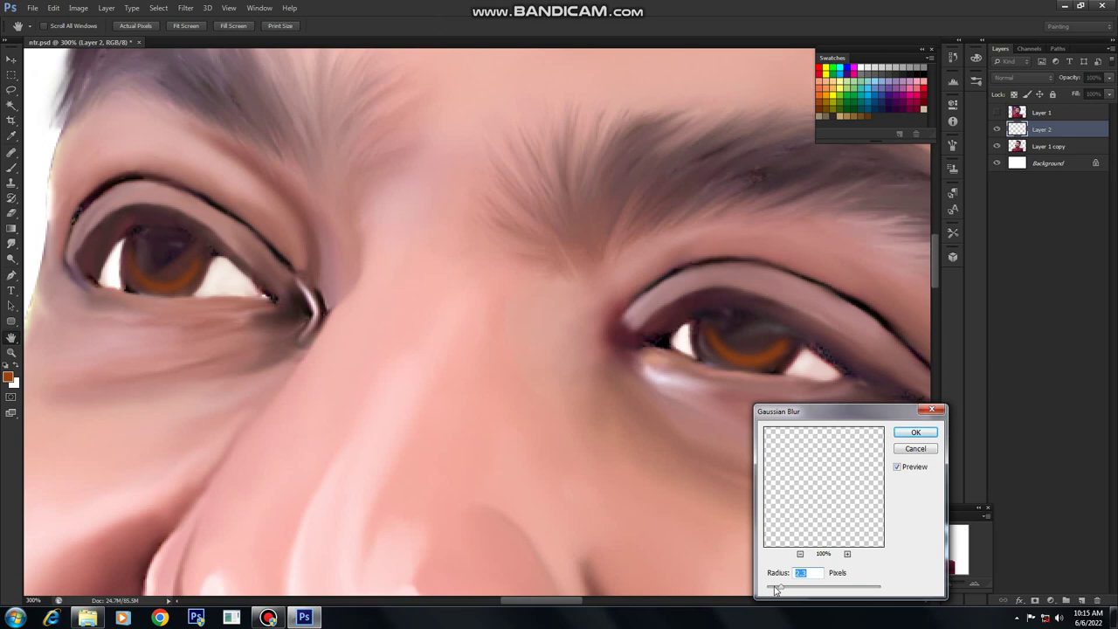
pyautogui.press('Return')
pyautogui.hotkey('ctrl', 'j')
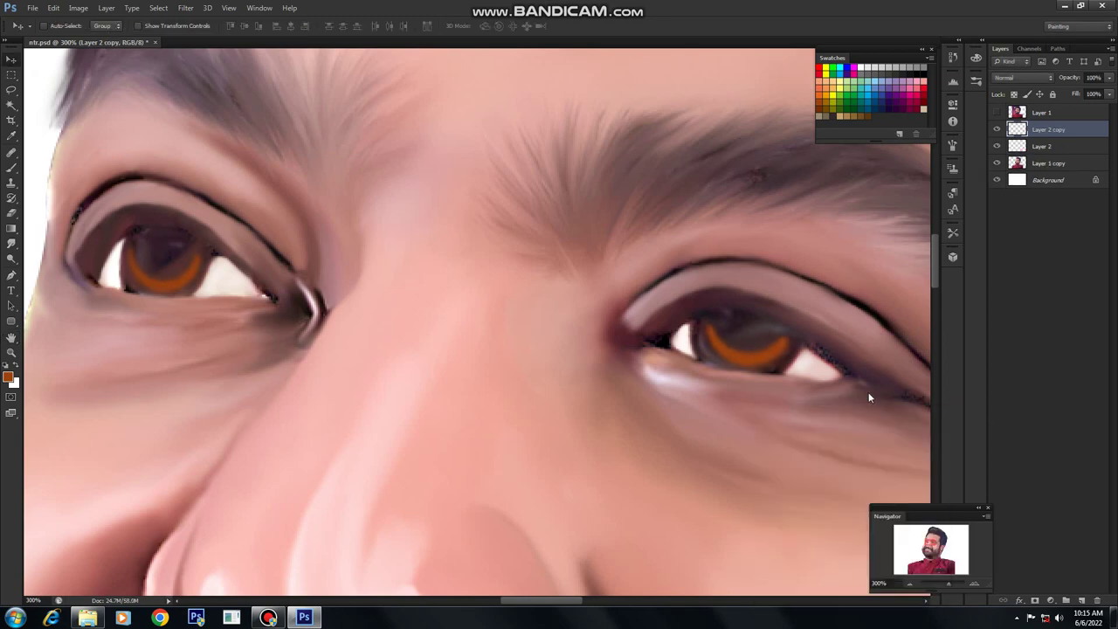
# Recolour the duplicated crescents yellow-orange and merge the two crescent layers into one at 80% opacity.
pyautogui.click(826, 95)
pyautogui.hotkey('alt', 'shift', 'BackSpace')
pyautogui.scroll(-2, 622, 350)
pyautogui.keyDown('ctrl'); pyautogui.click(1036, 147); pyautogui.keyUp('ctrl')
pyautogui.hotkey('ctrl', 'e')
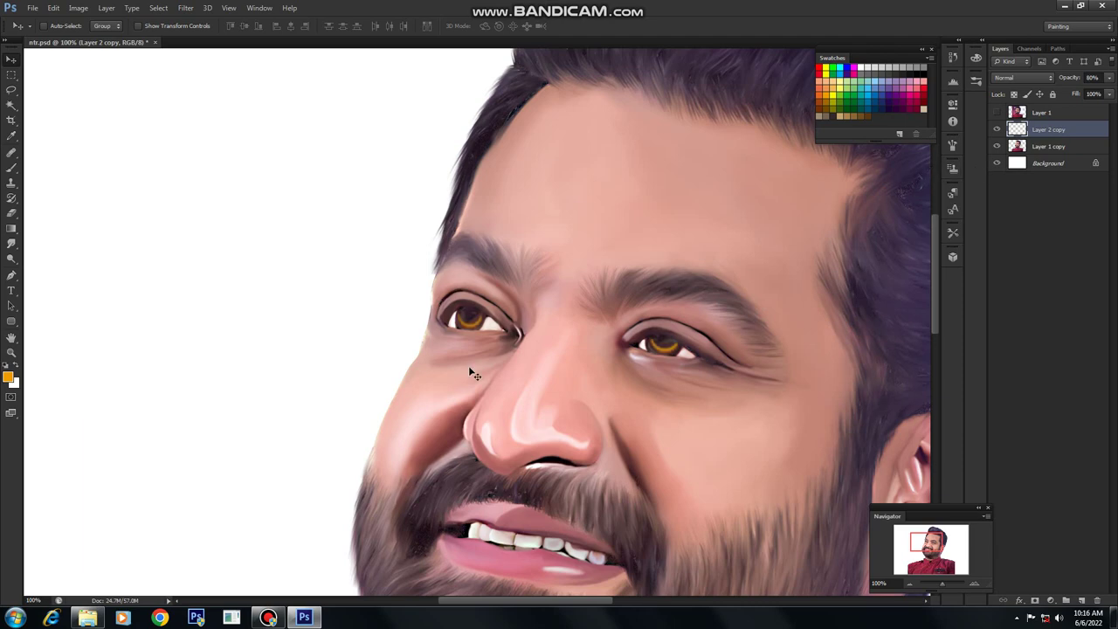
# Add a new empty layer above the iris glow and switch to the Brush tool.
pyautogui.scroll(-1, 472, 373)
pyautogui.scroll(3, 550, 347)
pyautogui.click(1081, 600)
pyautogui.click(11, 167)
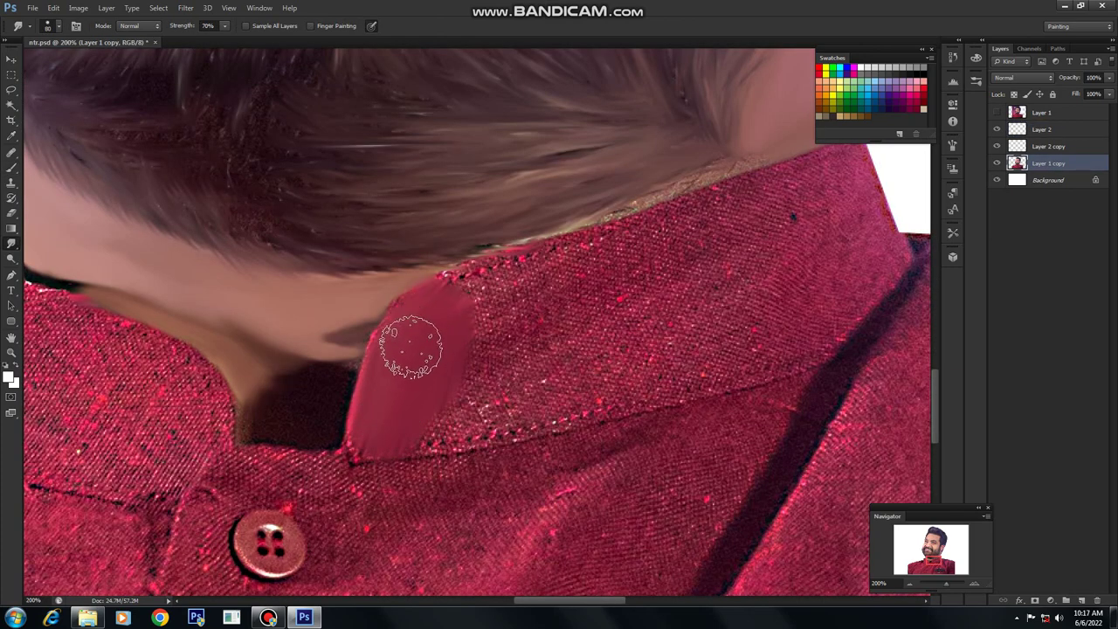
# Smudge the fabric texture smooth along the upper edge of the long collar flap on Layer 1 copy at 70% strength.
pyautogui.moveTo(420, 337)
pyautogui.mouseDown()
pyautogui.moveTo(589, 253)
pyautogui.moveTo(654, 233)
pyautogui.moveTo(712, 242)
pyautogui.moveTo(706, 226)
pyautogui.moveTo(786, 213)
pyautogui.mouseUp()
pyautogui.press('space')
pyautogui.moveTo(764, 250); pyautogui.dragTo(725, 287)
pyautogui.press('[')
pyautogui.press('[')
pyautogui.press('[')
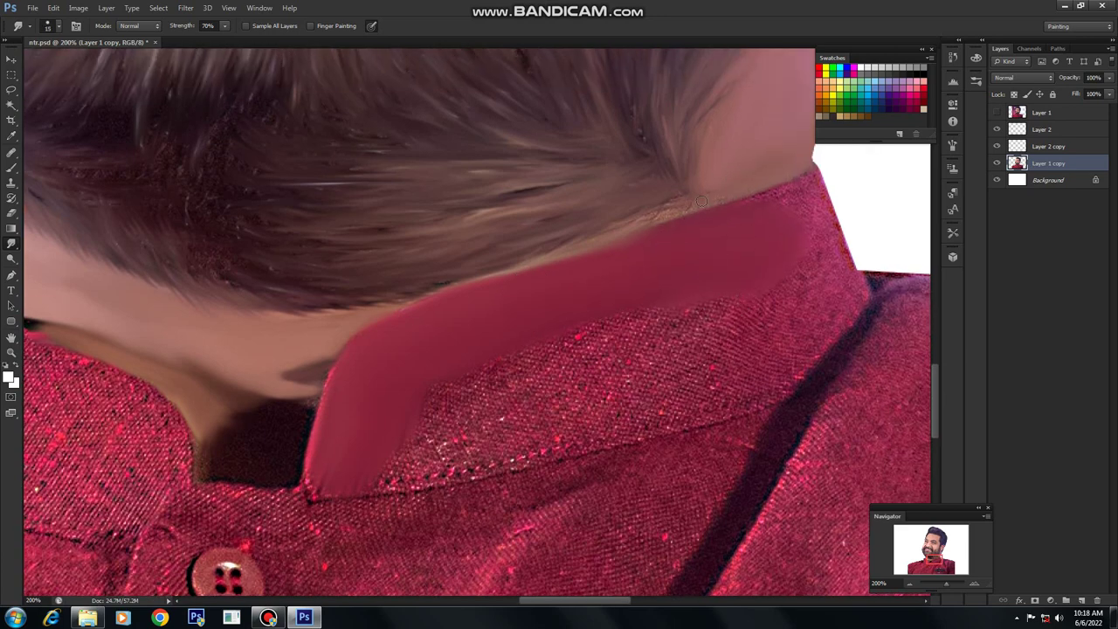
# Smooth the rest of the long collar flap down to its lower seam with a larger Smudge brush.
pyautogui.press('space')
pyautogui.moveTo(664, 257); pyautogui.dragTo(651, 227)
pyautogui.press(']')
pyautogui.press(']')
pyautogui.press(']')
pyautogui.press(']')
pyautogui.press(']')
pyautogui.press(']')
pyautogui.press(']')
pyautogui.press(']')
pyautogui.press(']')
pyautogui.press(']')
pyautogui.press(']')
pyautogui.press(']')
pyautogui.moveTo(654, 299)
pyautogui.mouseDown()
pyautogui.moveTo(475, 333)
pyautogui.moveTo(449, 381)
pyautogui.mouseUp()
pyautogui.hotkey('ctrl', 'z')
pyautogui.moveTo(576, 349)
pyautogui.mouseDown()
pyautogui.moveTo(462, 382)
pyautogui.moveTo(397, 425)
pyautogui.moveTo(759, 305)
pyautogui.moveTo(818, 259)
pyautogui.moveTo(836, 219)
pyautogui.moveTo(830, 255)
pyautogui.moveTo(786, 170)
pyautogui.mouseUp()
# Smudge the short collar flap on the other side of the neck opening, from its upper edge into the middle.
pyautogui.press('[')
pyautogui.press('[')
pyautogui.press('[')
pyautogui.press('[')
pyautogui.press('[')
pyautogui.press('space')
pyautogui.moveTo(452, 400)
pyautogui.mouseDown()
pyautogui.moveTo(669, 149)
pyautogui.moveTo(750, 299)
pyautogui.mouseUp()
pyautogui.moveTo(453, 341)
pyautogui.mouseDown()
pyautogui.moveTo(350, 242)
pyautogui.moveTo(137, 169)
pyautogui.mouseUp()
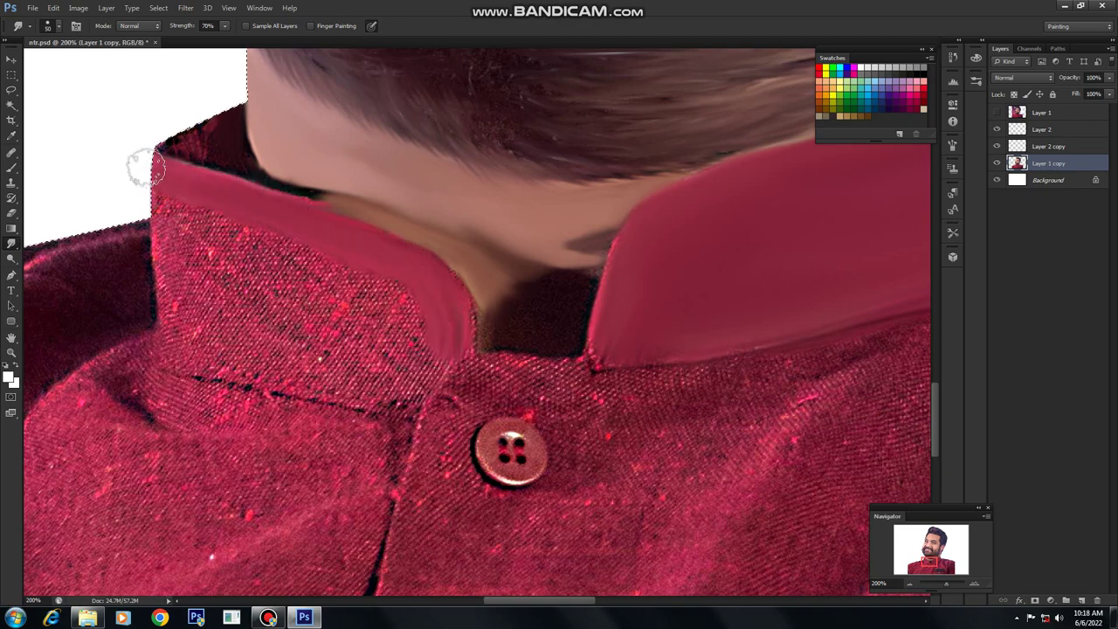
pyautogui.moveTo(356, 264); pyautogui.dragTo(409, 335)
pyautogui.moveTo(369, 289); pyautogui.dragTo(515, 374)
pyautogui.press('space')
pyautogui.press(']')
pyautogui.press(']')
pyautogui.press(']')
pyautogui.press(']')
pyautogui.moveTo(417, 345)
pyautogui.mouseDown()
pyautogui.moveTo(387, 362)
pyautogui.moveTo(450, 433)
pyautogui.moveTo(227, 402)
pyautogui.moveTo(307, 332)
pyautogui.moveTo(378, 376)
pyautogui.moveTo(401, 413)
pyautogui.mouseUp()
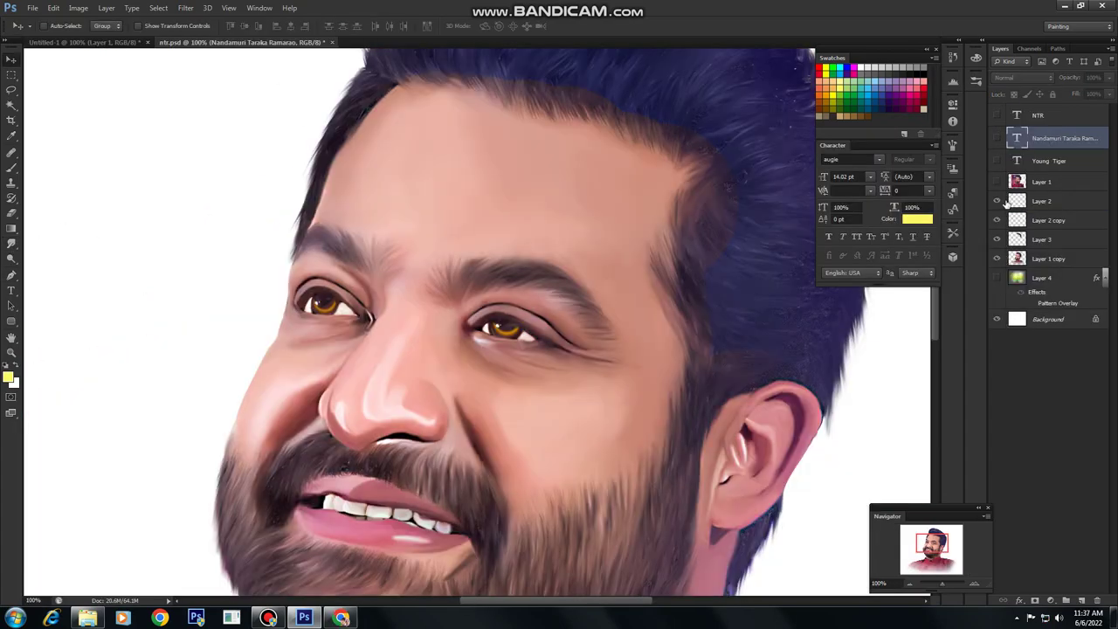
# Compare the painting with the original photo by toggling the visibility of Layer 1.
pyautogui.click(998, 182)
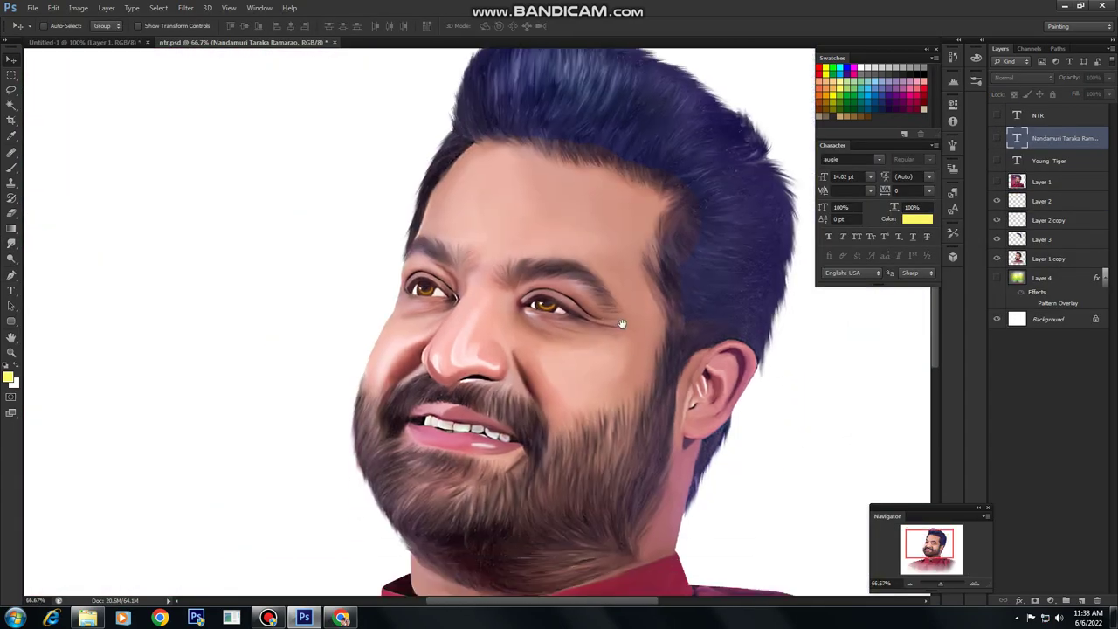
pyautogui.moveTo(622, 324); pyautogui.dragTo(626, 279)
pyautogui.scroll(-1, 636, 348)
pyautogui.click(998, 183)
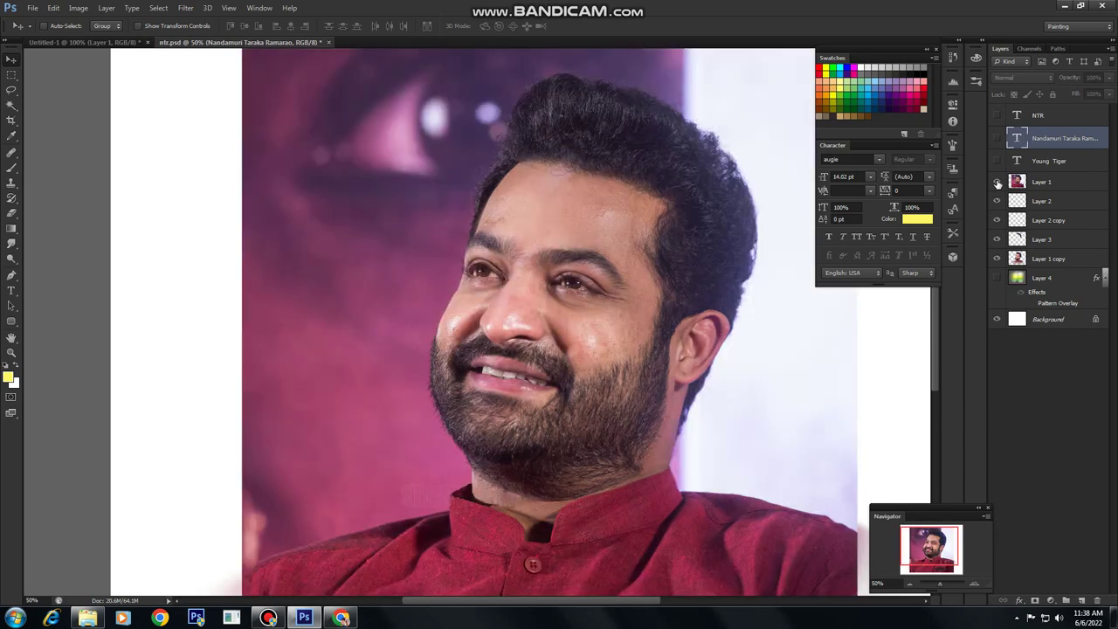
pyautogui.click(998, 182)
pyautogui.hotkey('ctrl', '-')
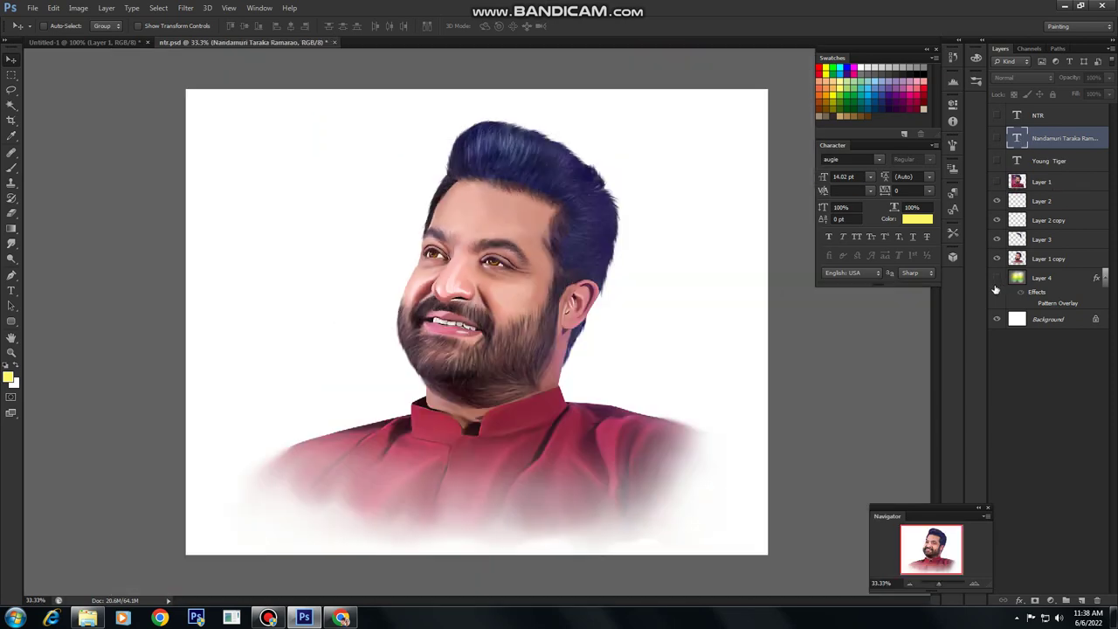
# Show the painted Layer 4 background and the Young Tiger, NTR and full-name text layers.
pyautogui.click(997, 279)
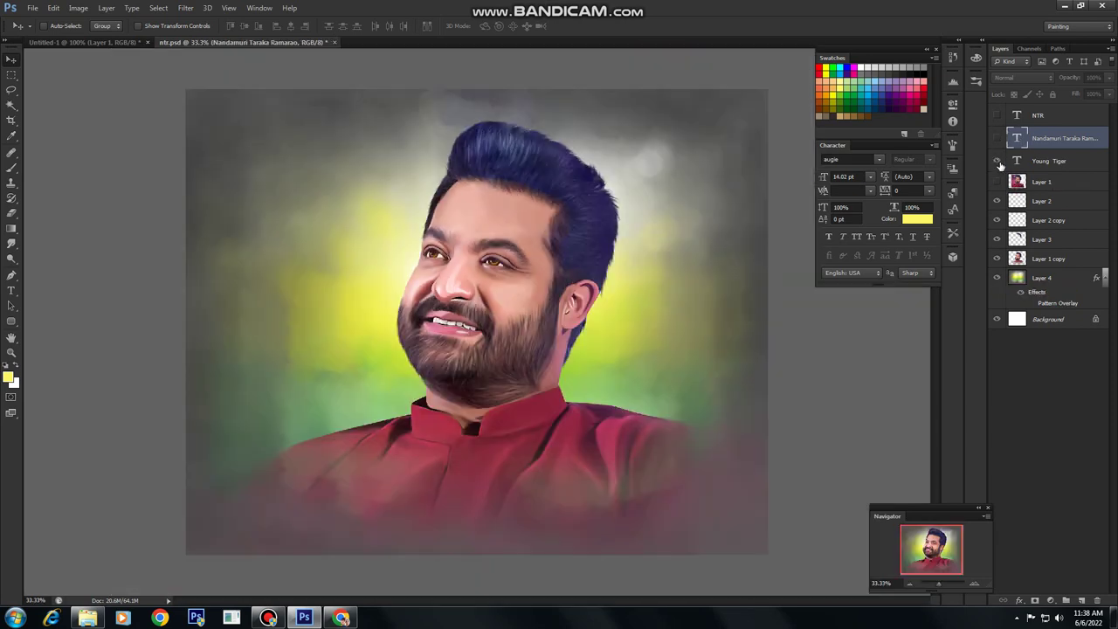
pyautogui.click(998, 162)
pyautogui.click(998, 116)
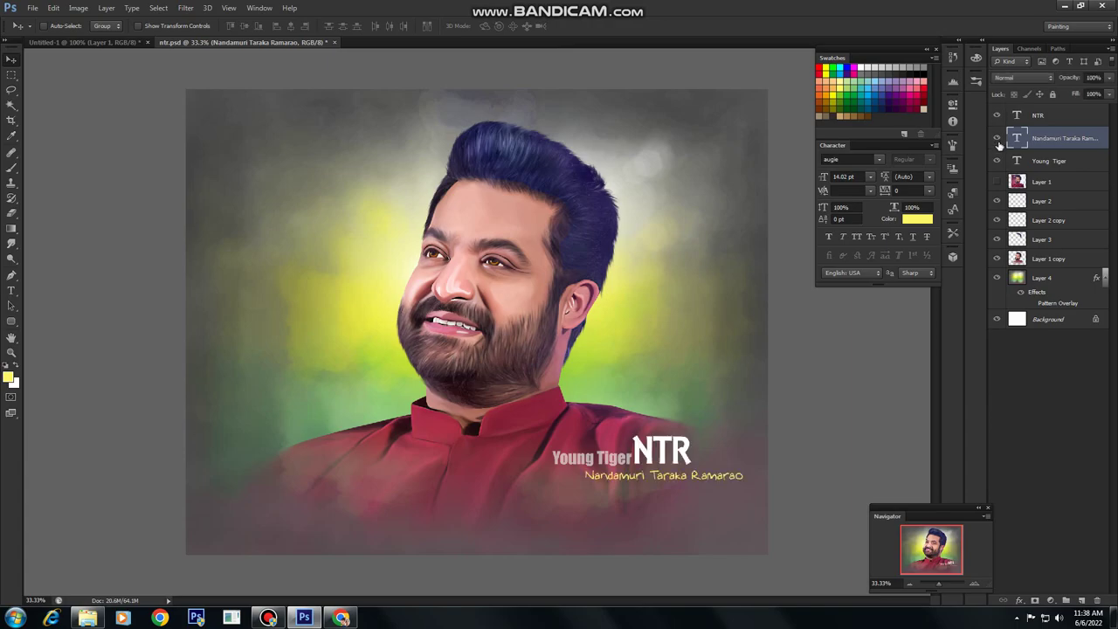
pyautogui.click(999, 138)
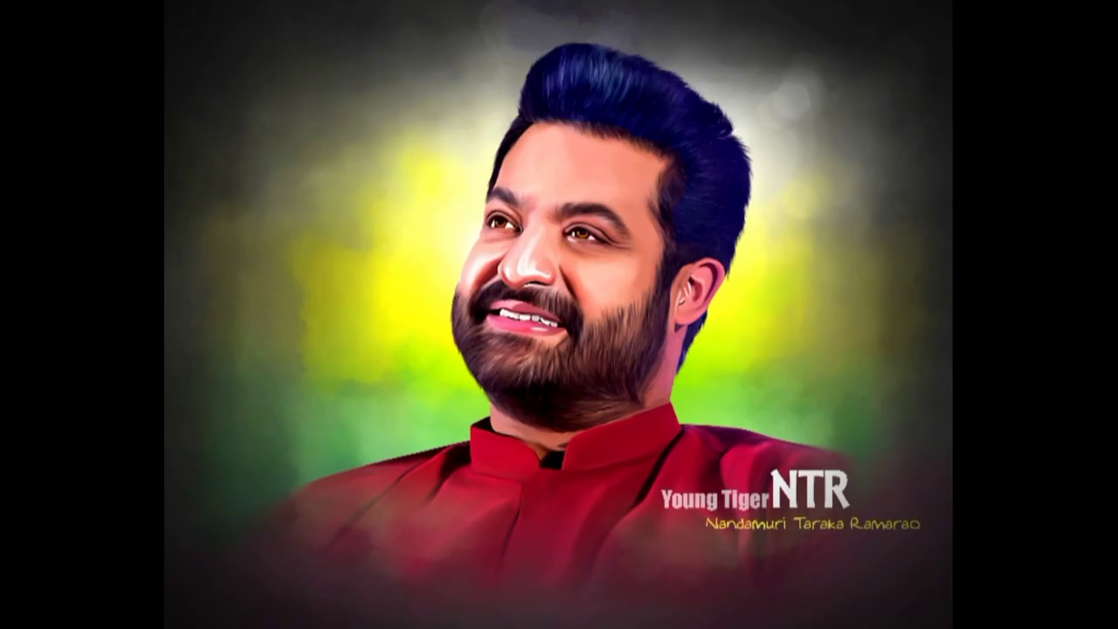